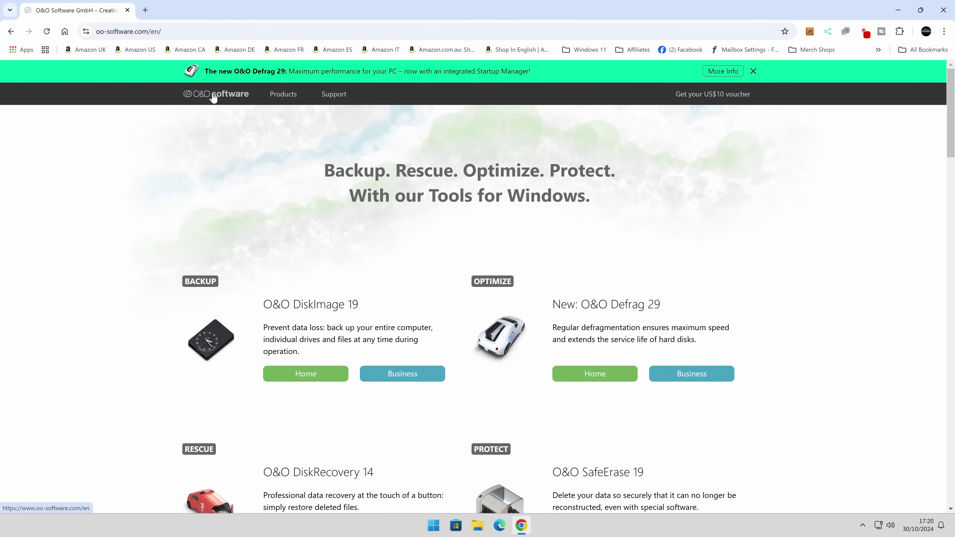
Open the O&O products overview on oo-software.com to find O&O ShutUp10++ under Freeware.
left_click(282, 95)
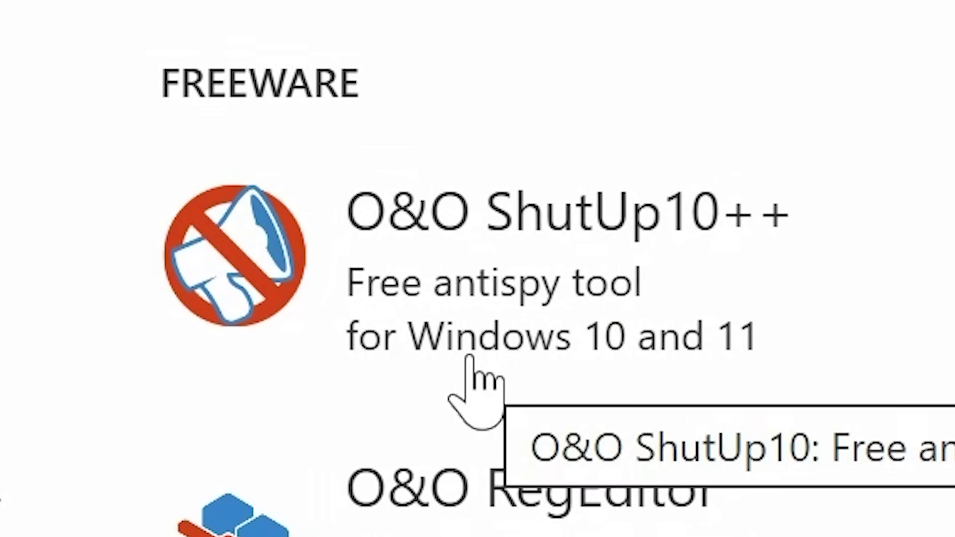
Go to the O&O ShutUp10++ product page and scroll through it and back up.
left_click(444, 214)
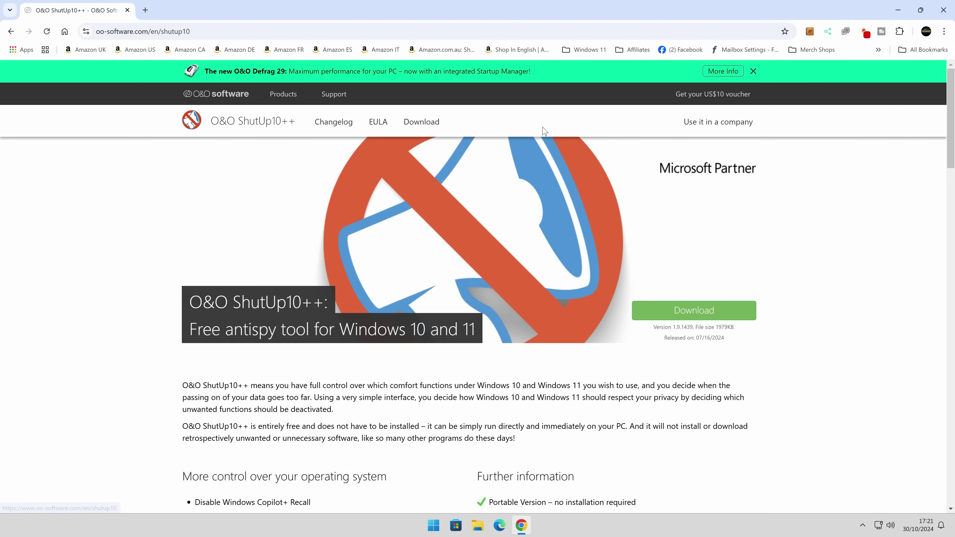
scroll(327, 409, "down", 5)
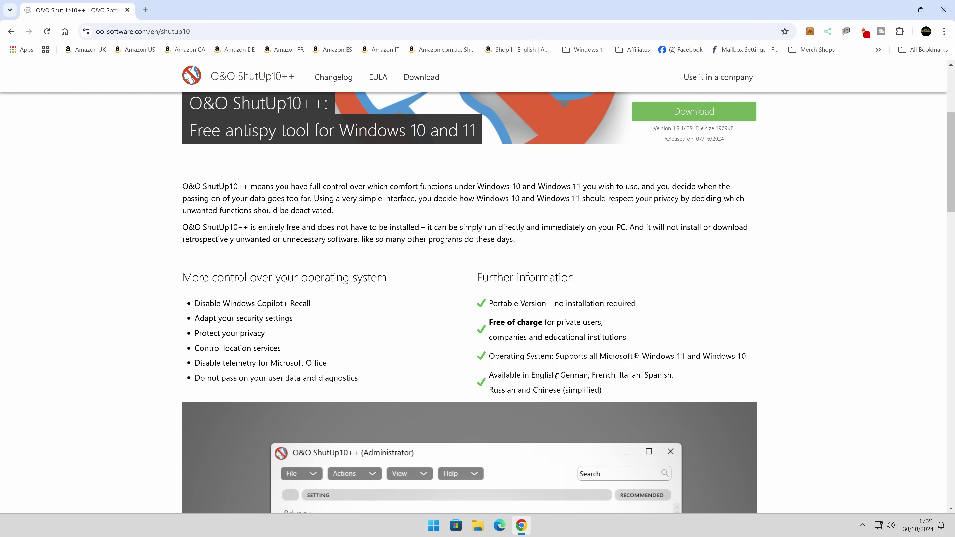
scroll(341, 200, "up", 4)
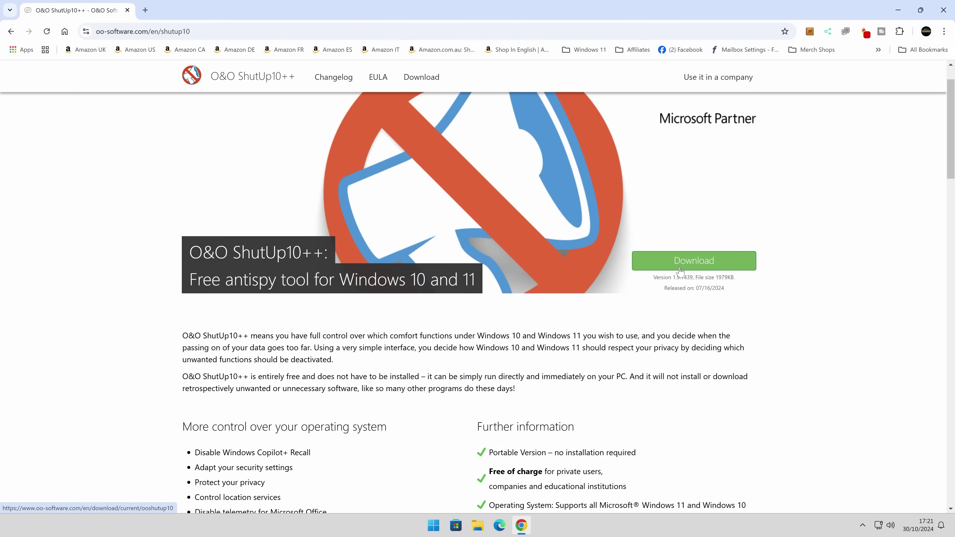
Download OOSU10.exe to the Desktop, then close Chrome.
left_click(694, 263)
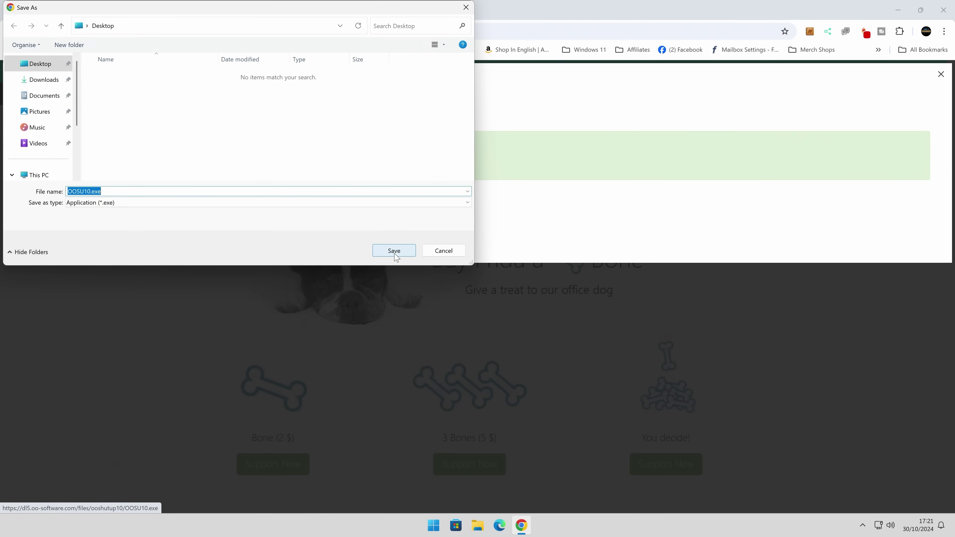
left_click(399, 254)
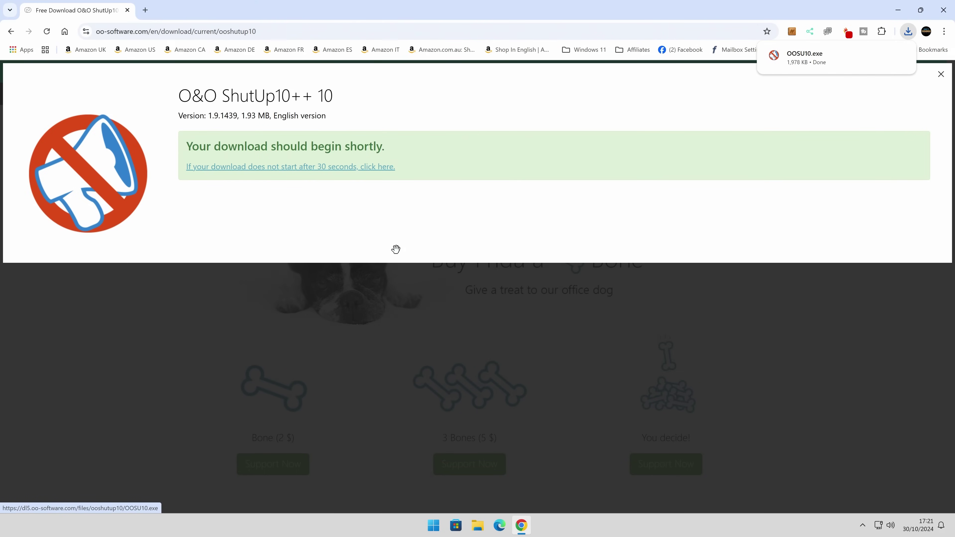
mouse_move(808, 74)
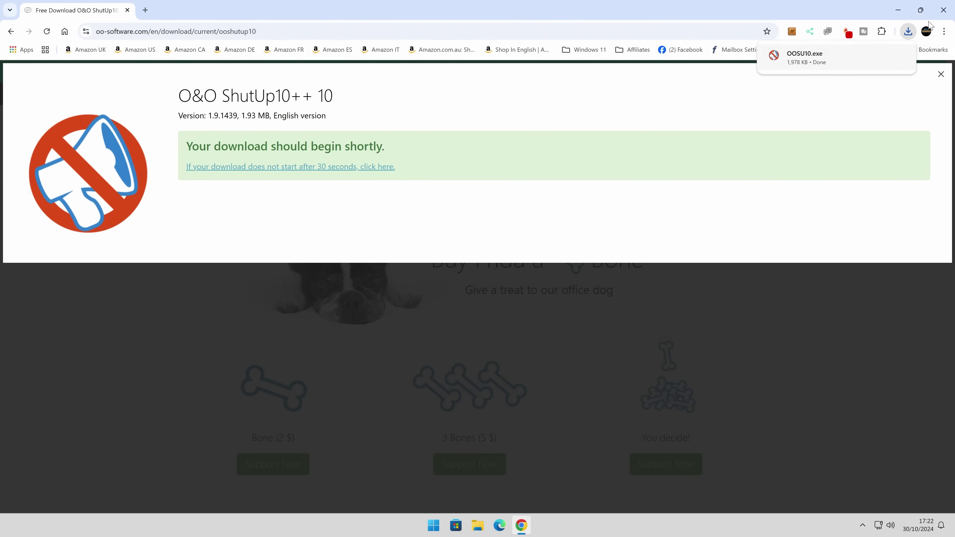
left_click(944, 10)
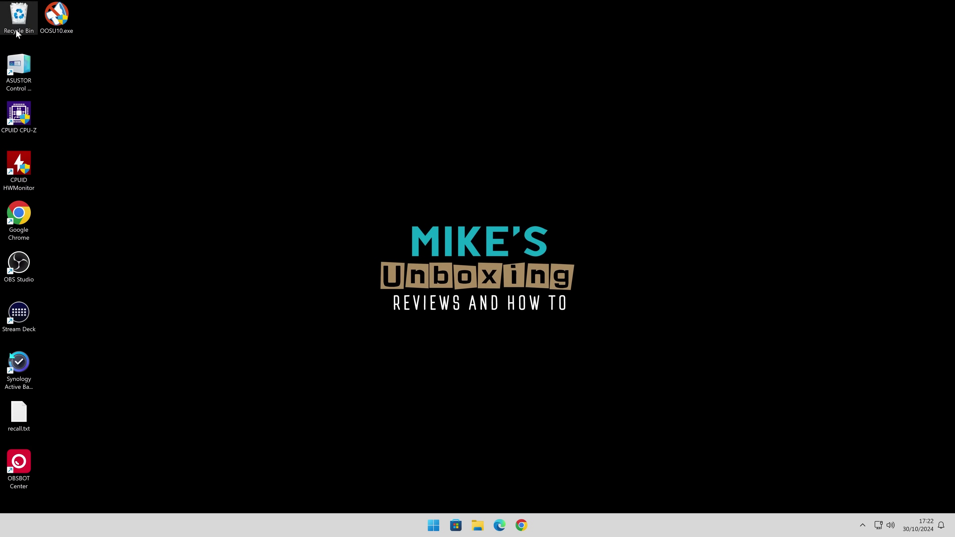
Launch OOSU10.exe as administrator and view its Local Machine settings.
double_click(56, 23)
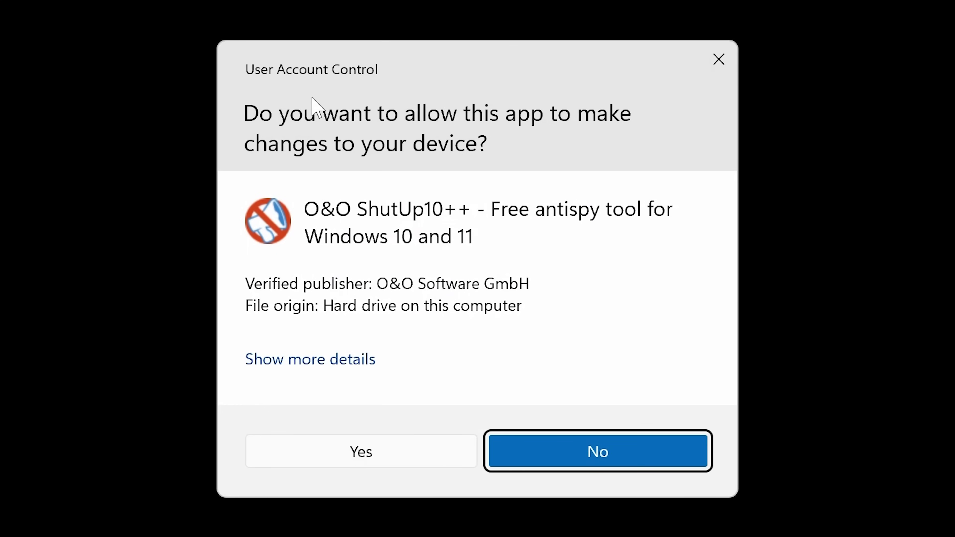
left_click(367, 453)
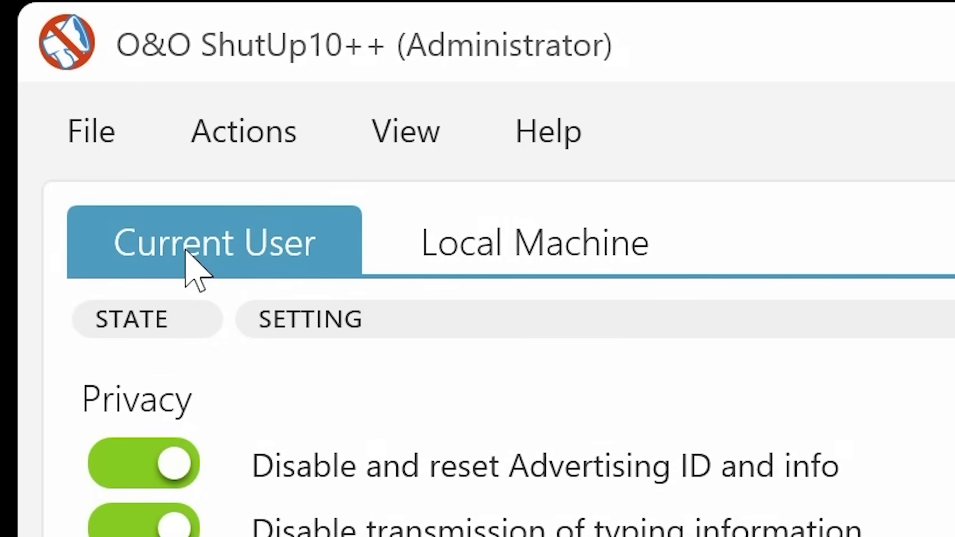
left_click(539, 252)
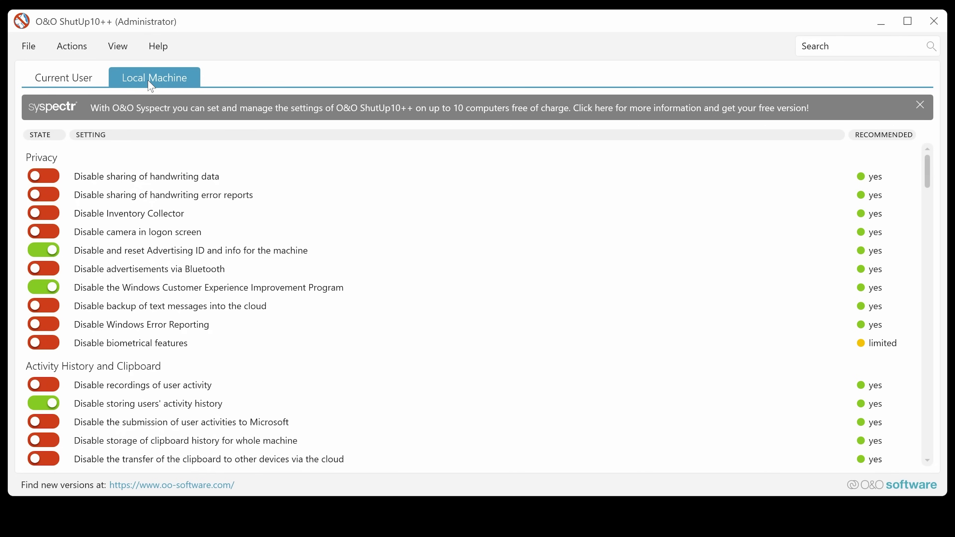
Switch back to the Current User settings list.
left_click(55, 77)
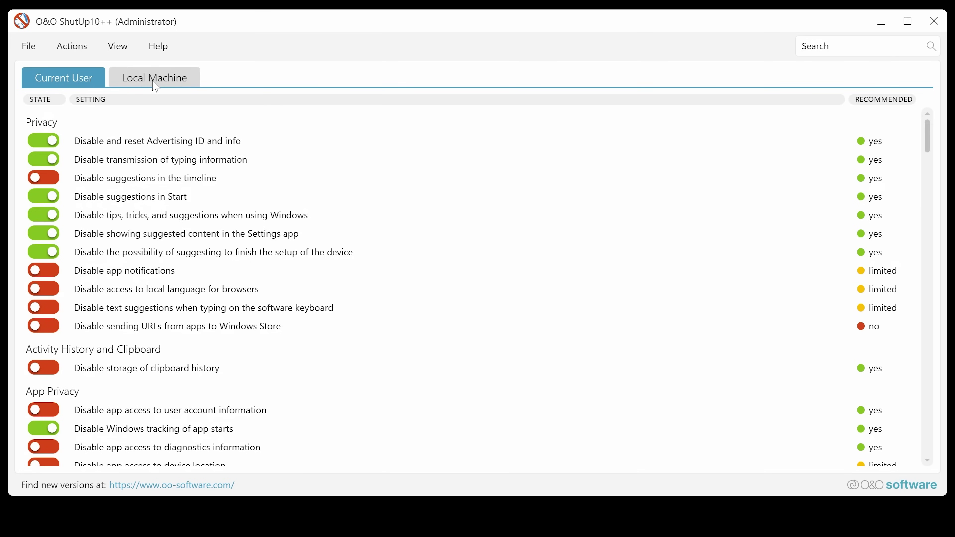
Browse the File, Actions and View menus without changing any settings.
left_click(31, 47)
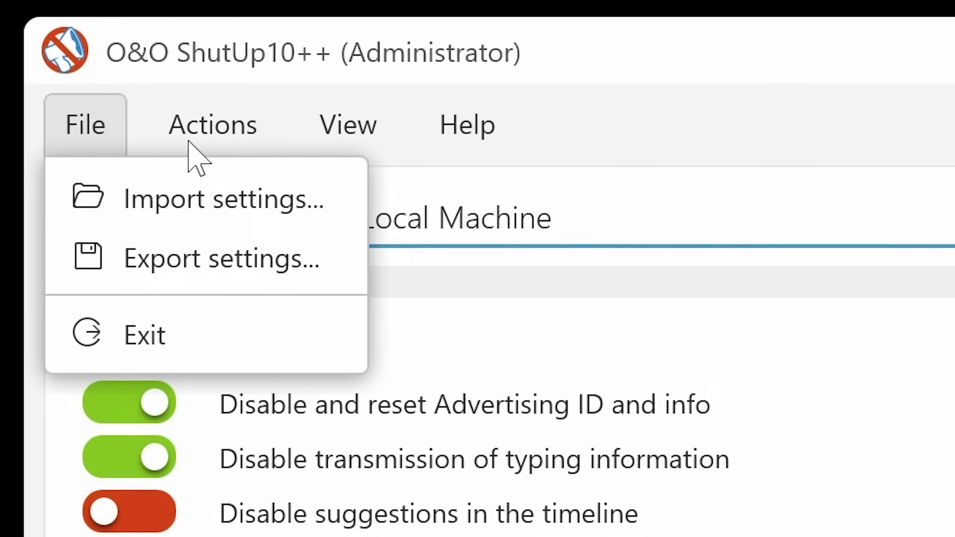
mouse_move(307, 189)
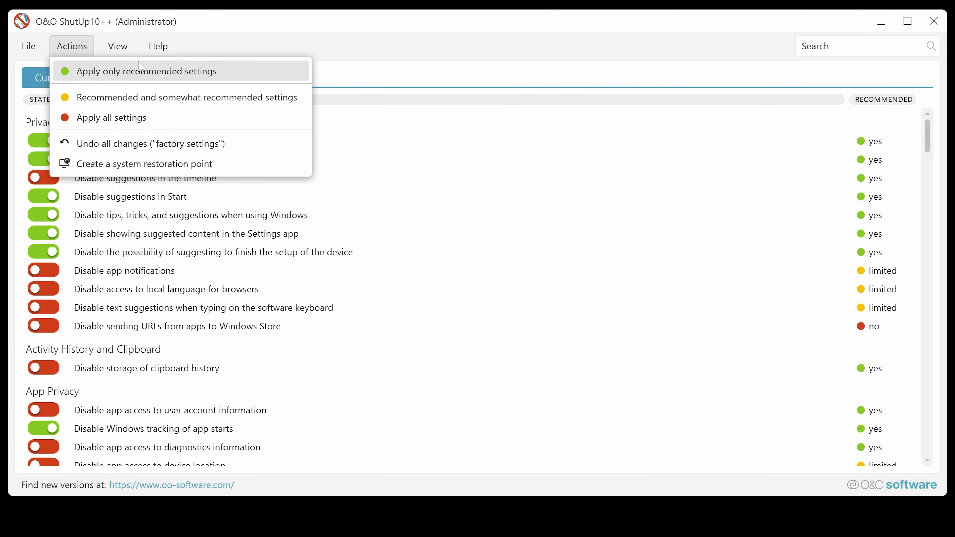
mouse_move(280, 67)
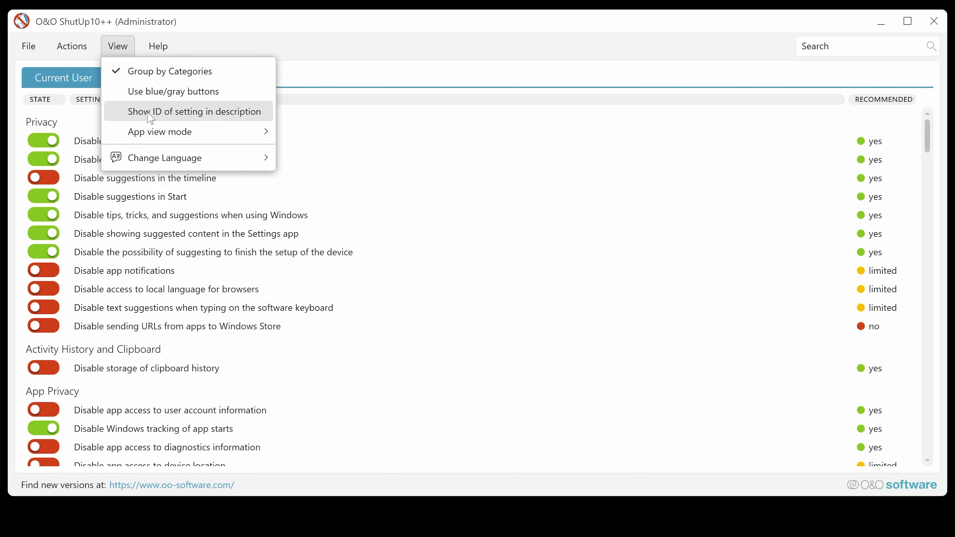
Try blue and gray toggle colours, then restore the green and red colours.
left_click(145, 92)
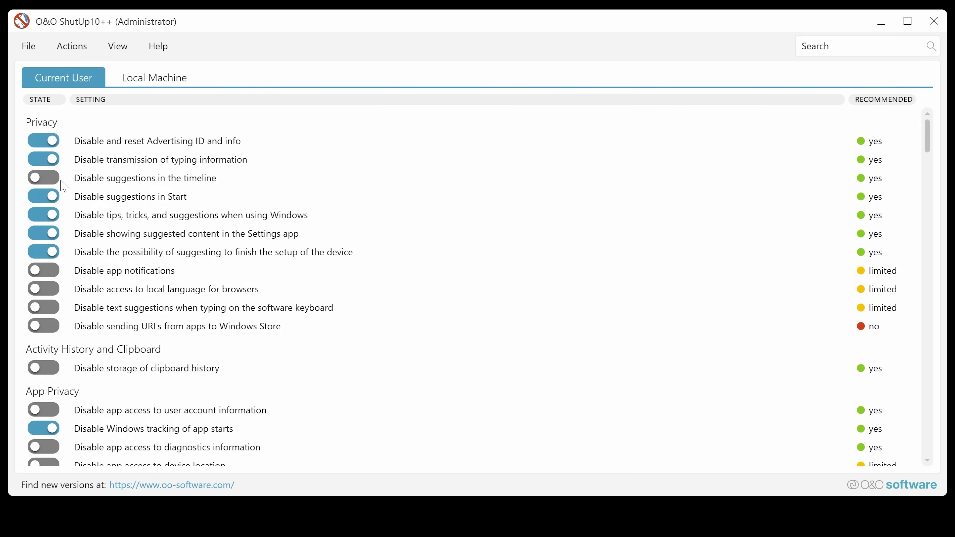
left_click(115, 51)
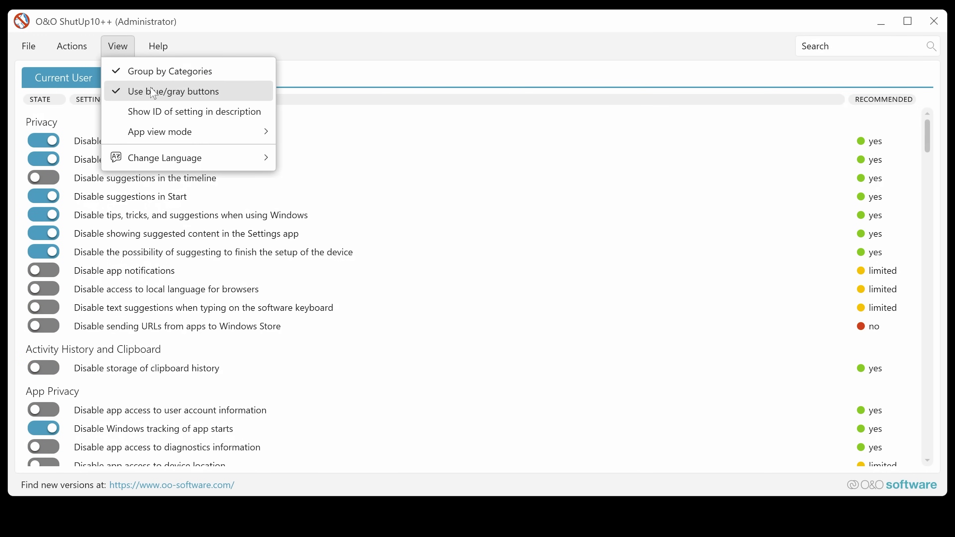
left_click(148, 92)
left_click(120, 52)
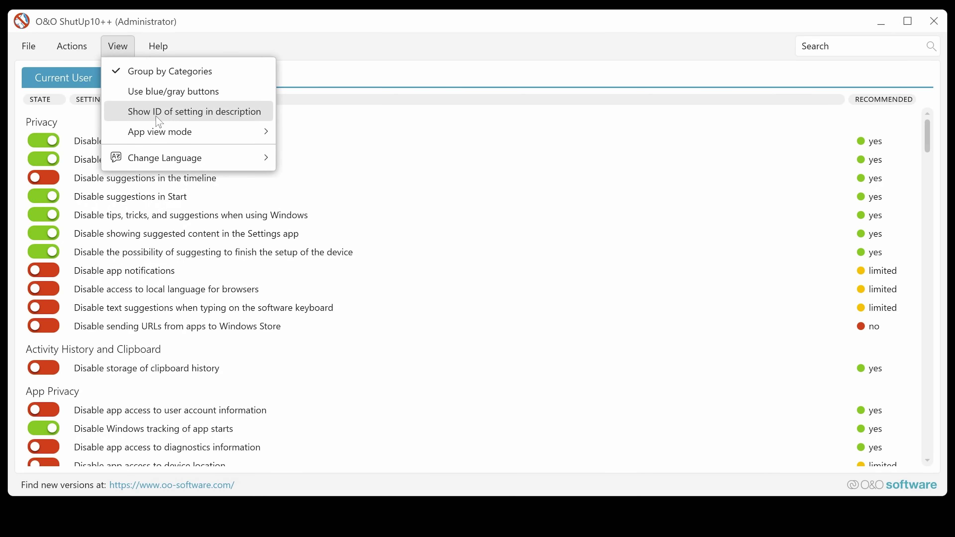
Show setting IDs in descriptions, check the Advertising ID entry, then hide IDs again.
left_click(202, 113)
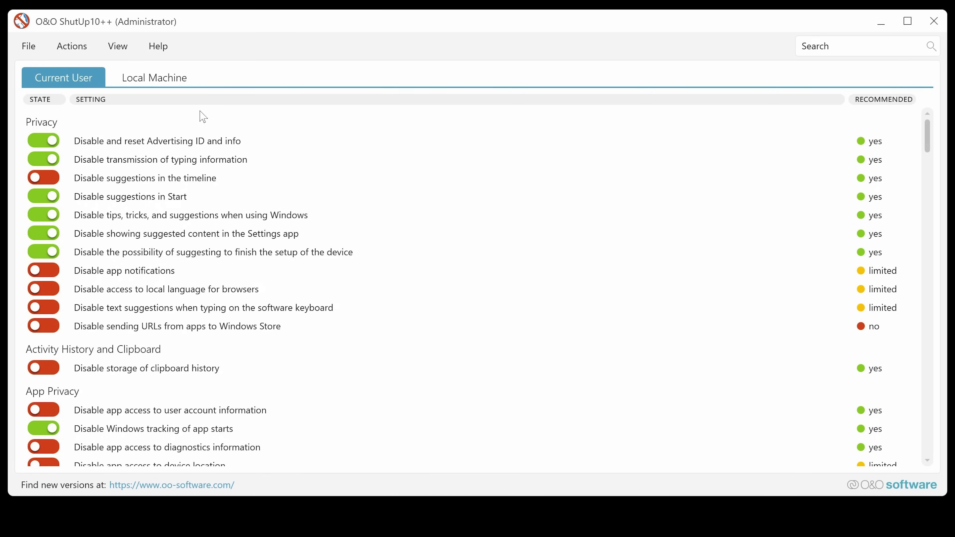
left_click(135, 145)
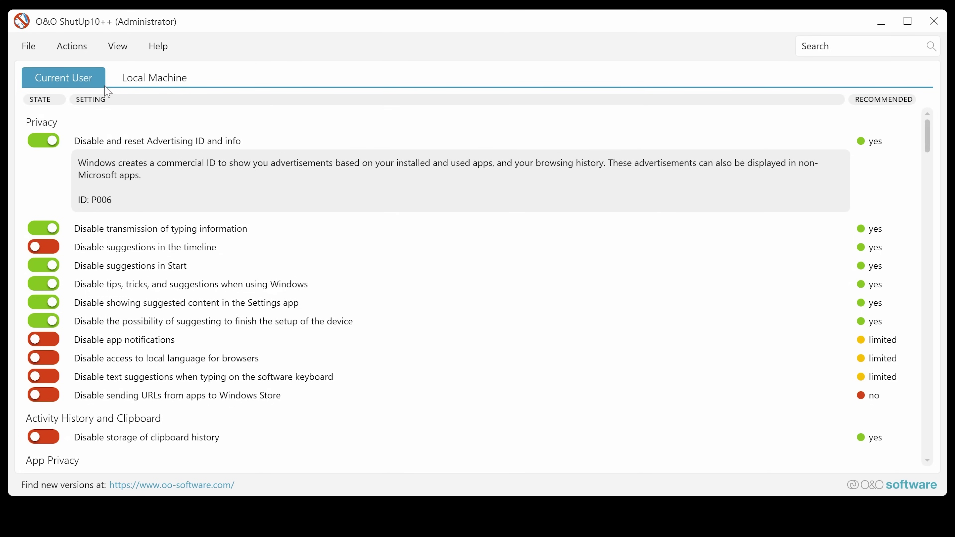
left_click(117, 46)
left_click(141, 119)
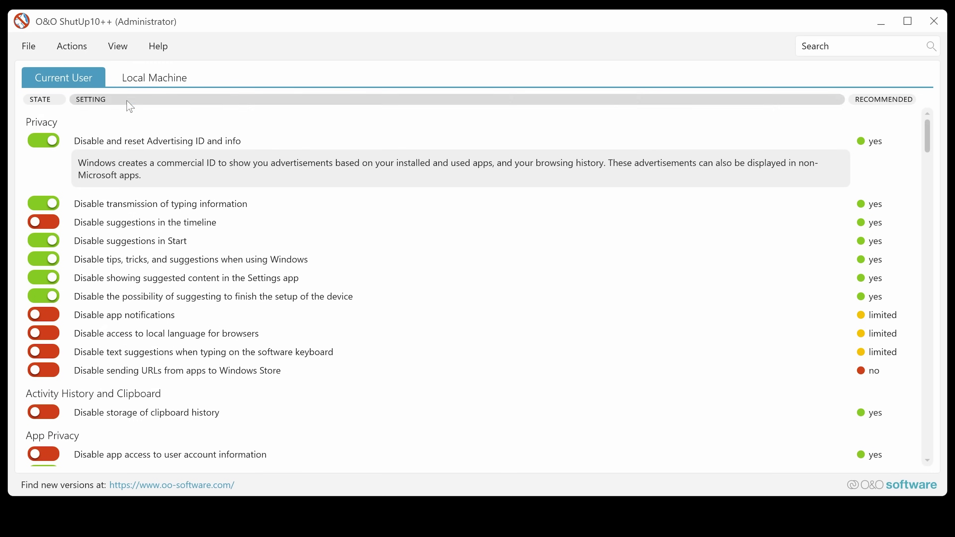
Switch the app view mode to Dark, then back to Light.
left_click(119, 46)
mouse_move(141, 139)
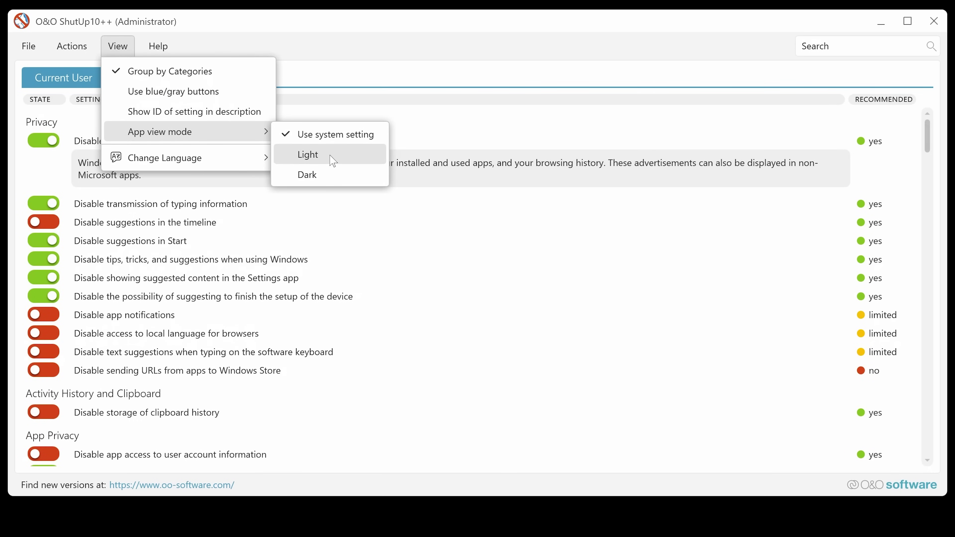
left_click(328, 176)
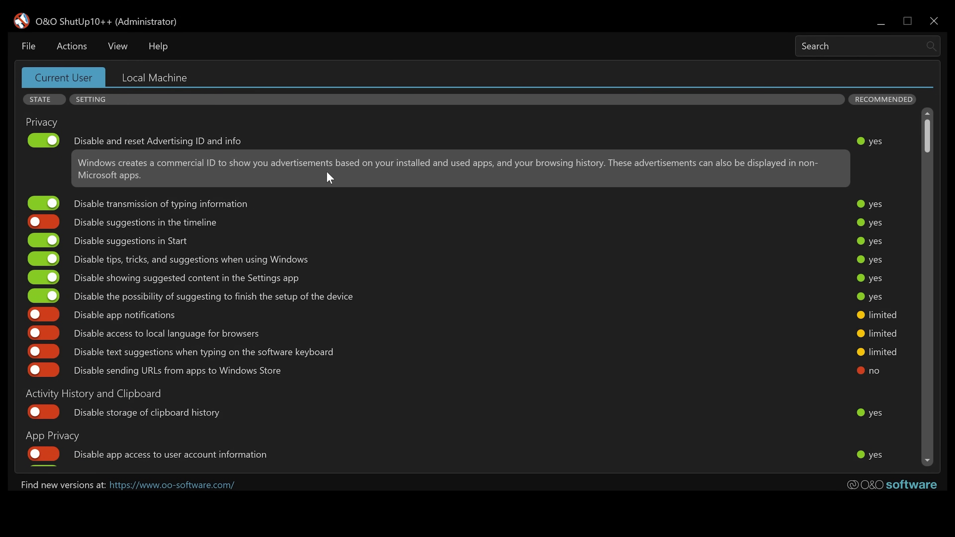
left_click(117, 52)
mouse_move(260, 130)
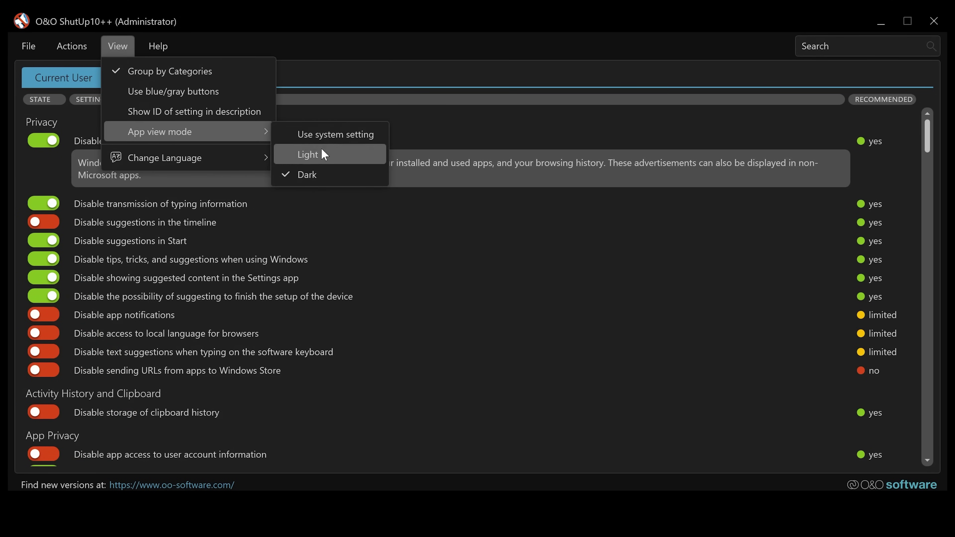
left_click(322, 155)
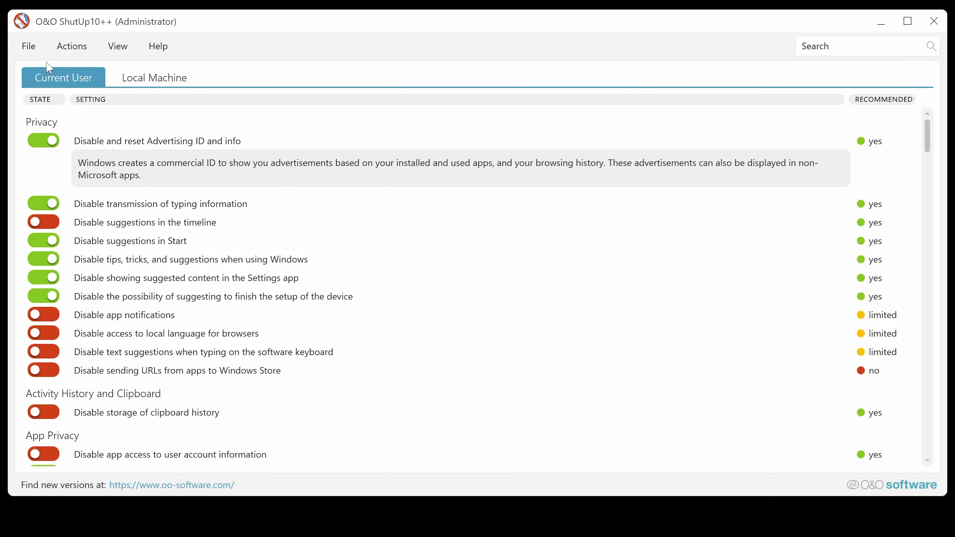
Look over the Change Language choices, then bring up the Help options.
left_click(113, 42)
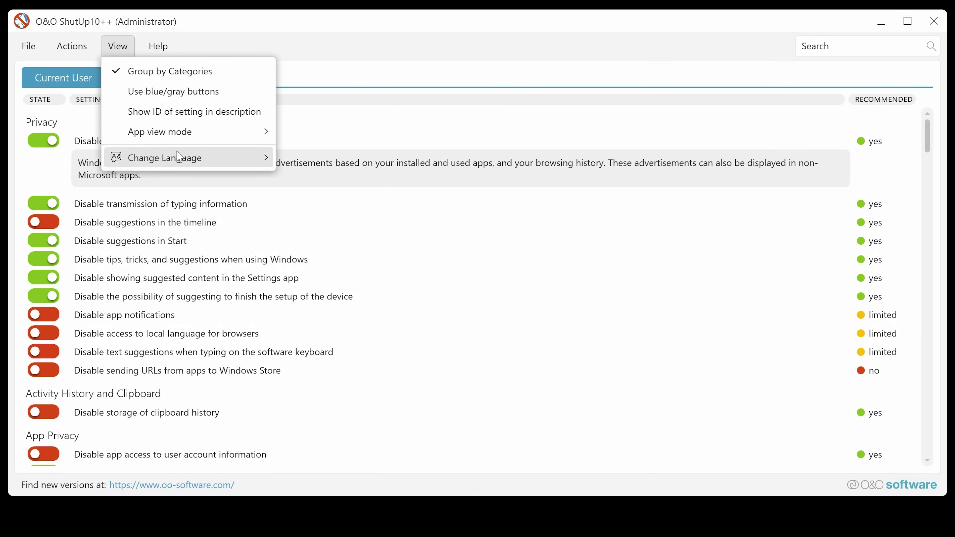
mouse_move(174, 160)
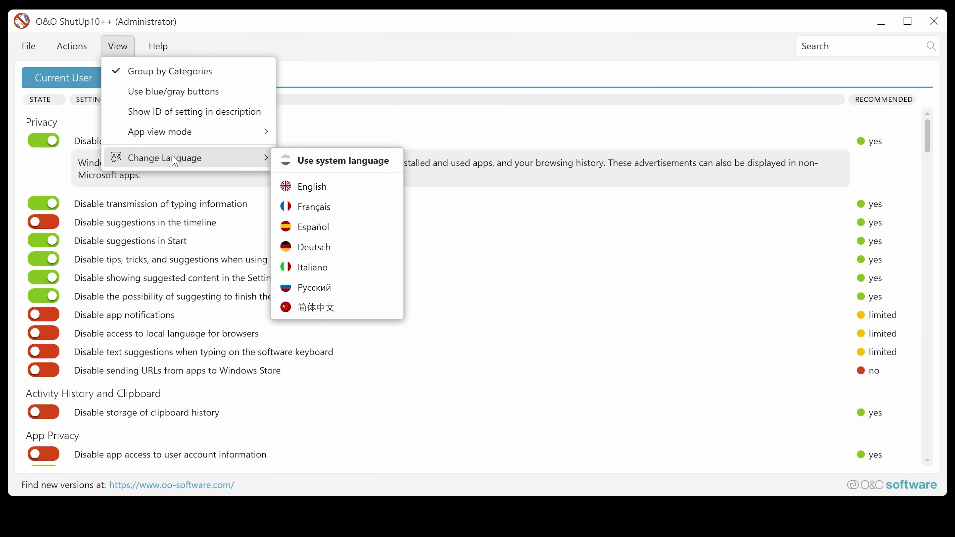
left_click(160, 46)
left_click(160, 45)
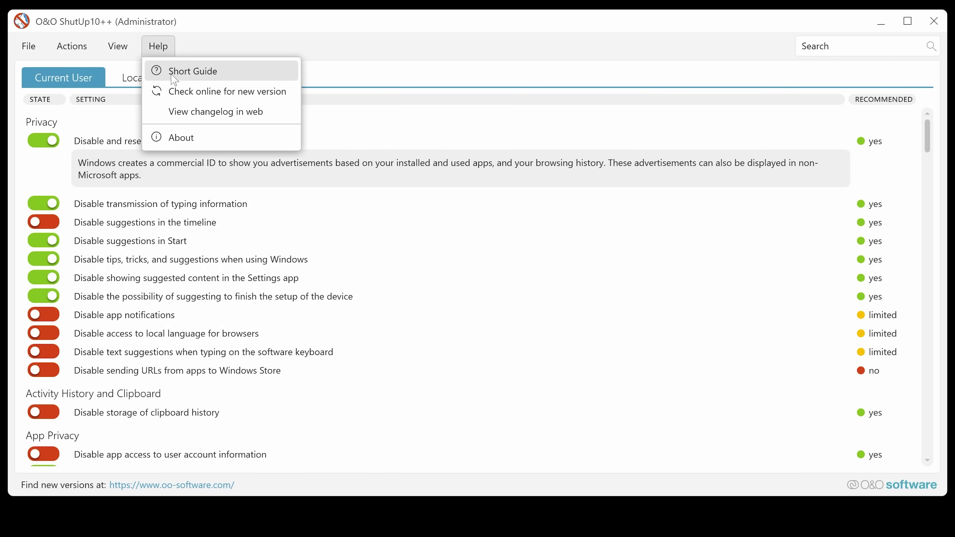
Check online for a new version and confirm the latest version is installed.
left_click(201, 92)
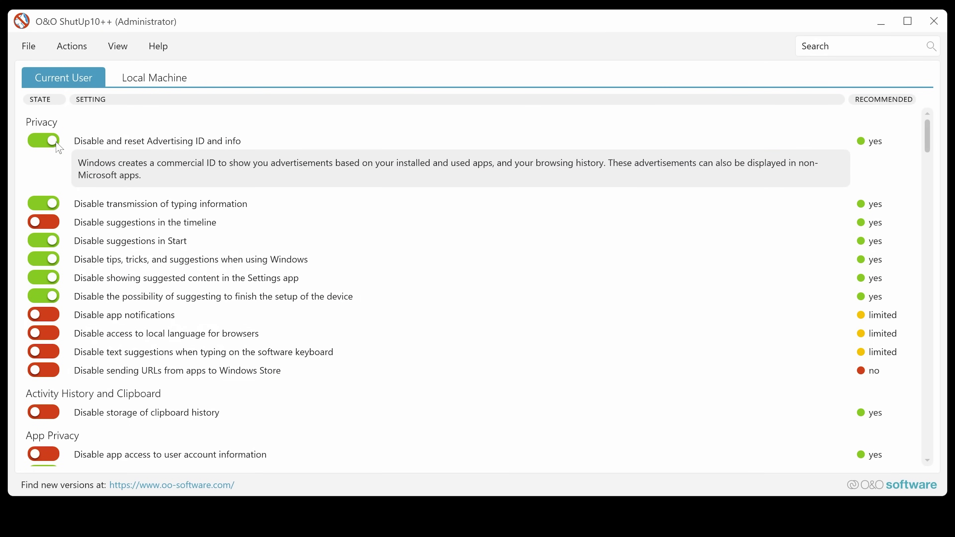
left_click(130, 142)
left_click(130, 143)
left_click(151, 205)
left_click(152, 213)
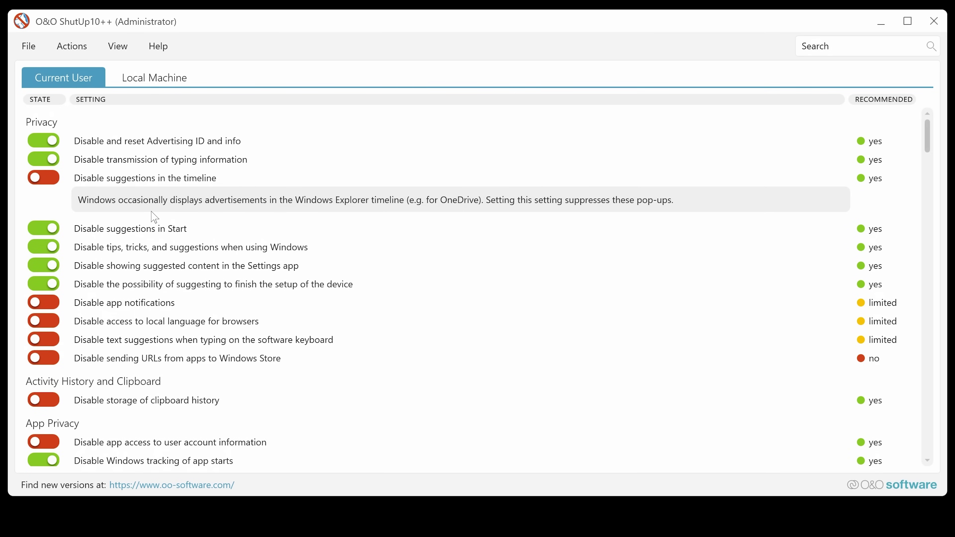
left_click(148, 230)
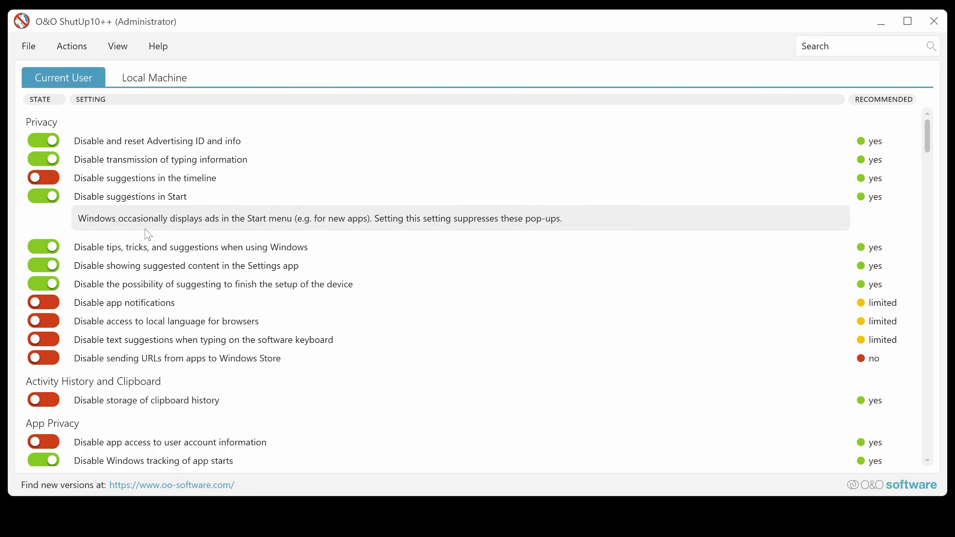
left_click(109, 143)
left_click(109, 143)
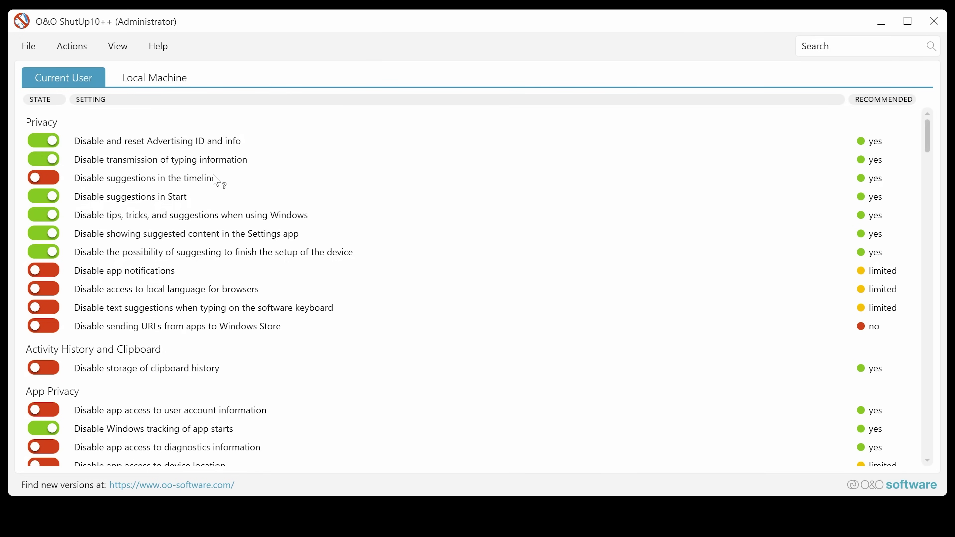
Enable 'Disable suggestions in the timeline', accepting a system restore point first.
left_click(54, 180)
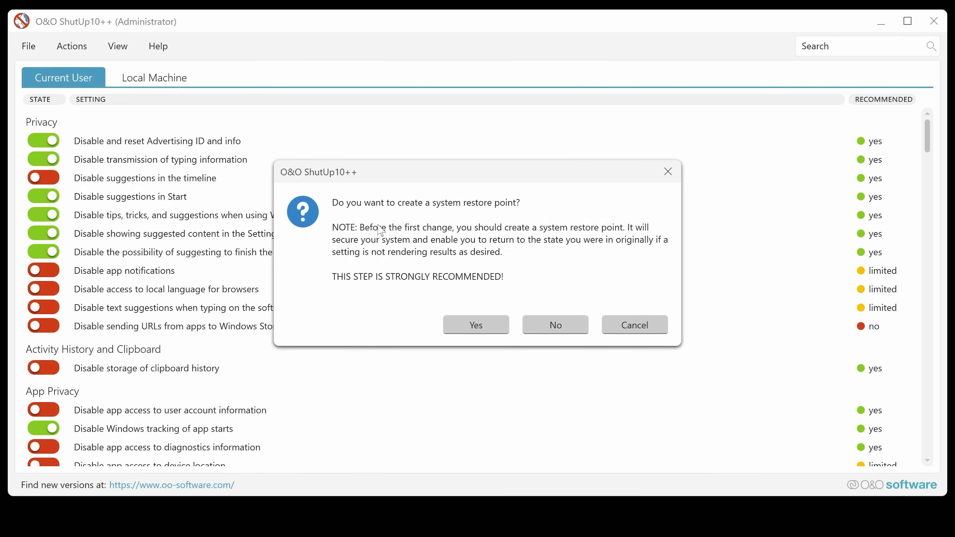
left_click(461, 326)
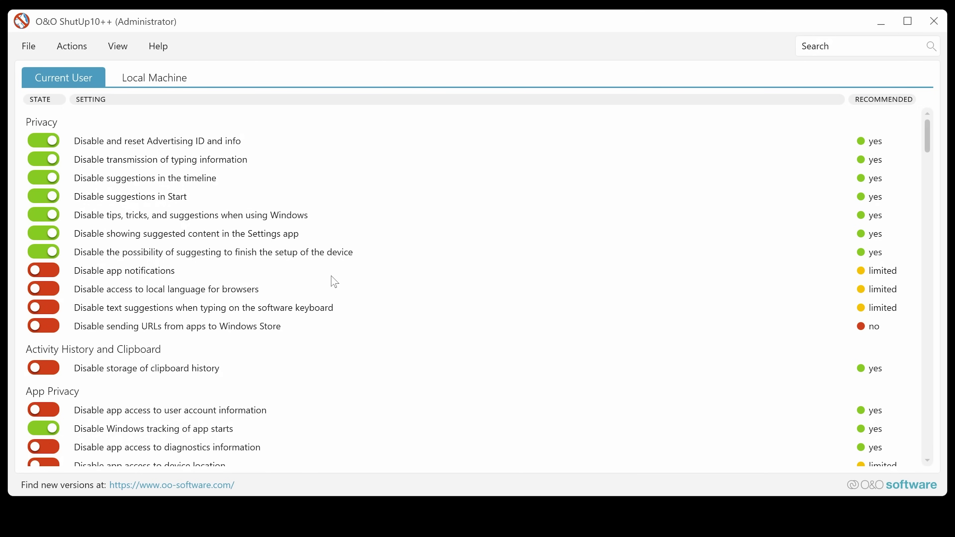
Read the app notifications description, then turn on 'Disable app access to user account information'.
left_click(171, 276)
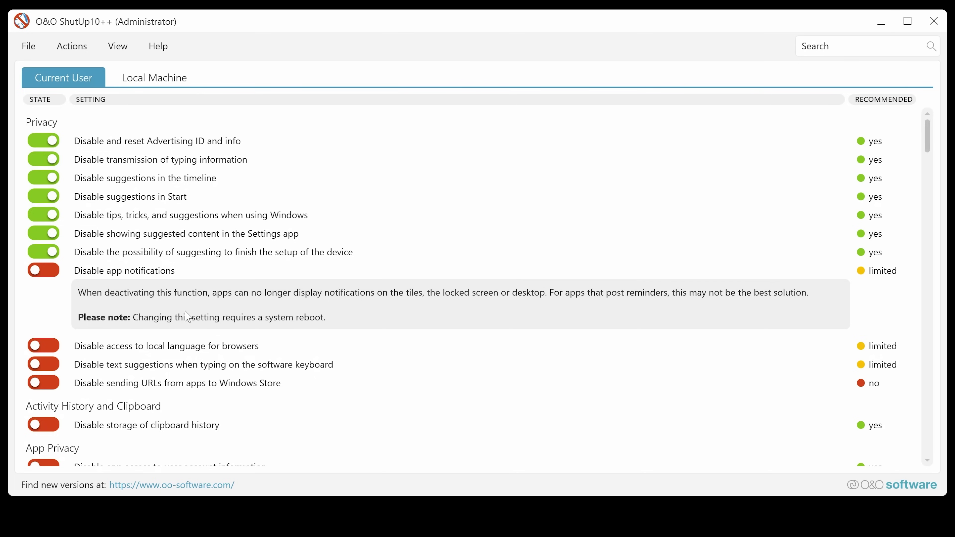
left_click(424, 402)
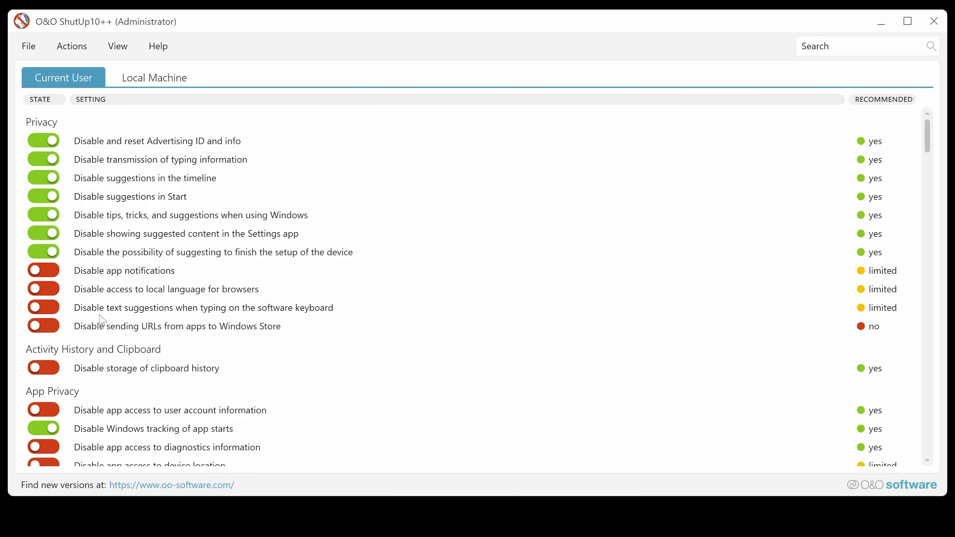
scroll(303, 318, "down", 3)
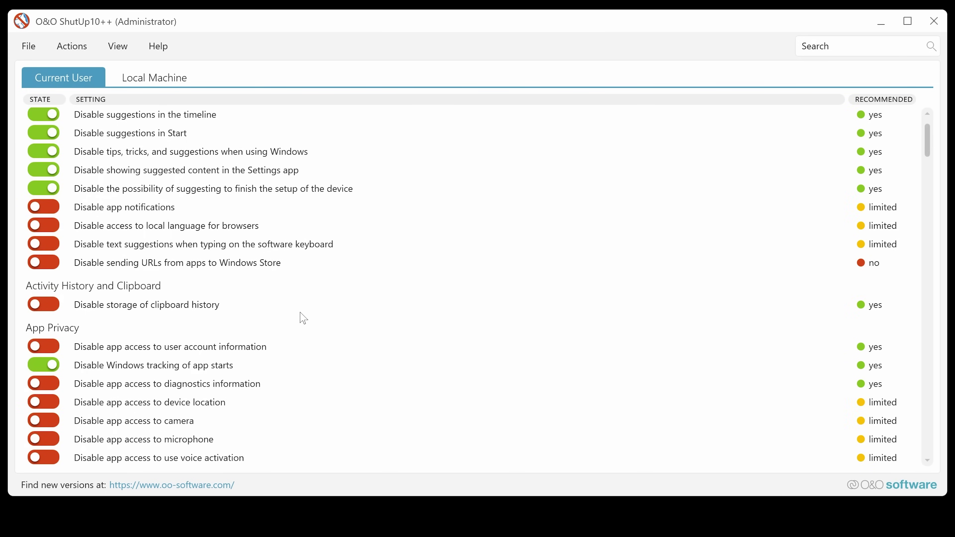
scroll(310, 316, "down", 6)
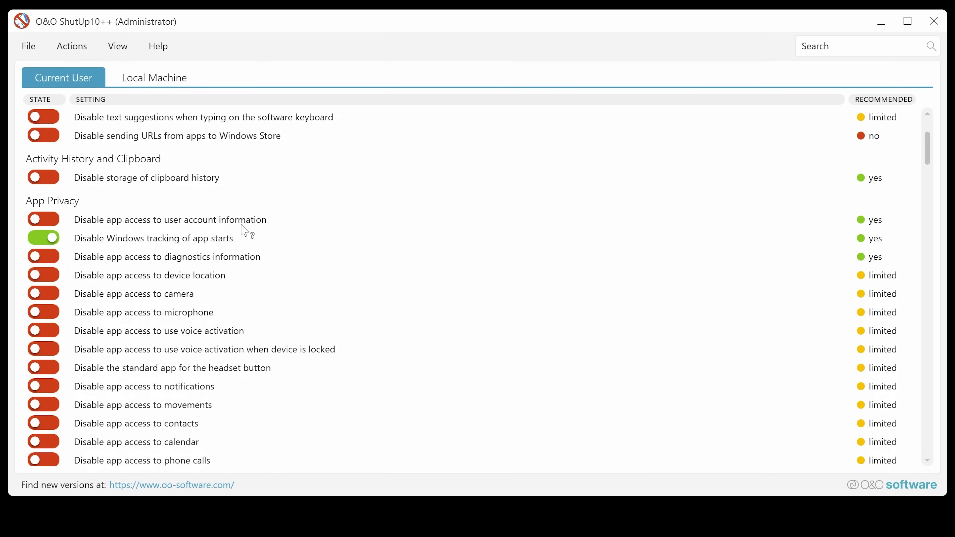
left_click(51, 222)
scroll(158, 327, "down", 5)
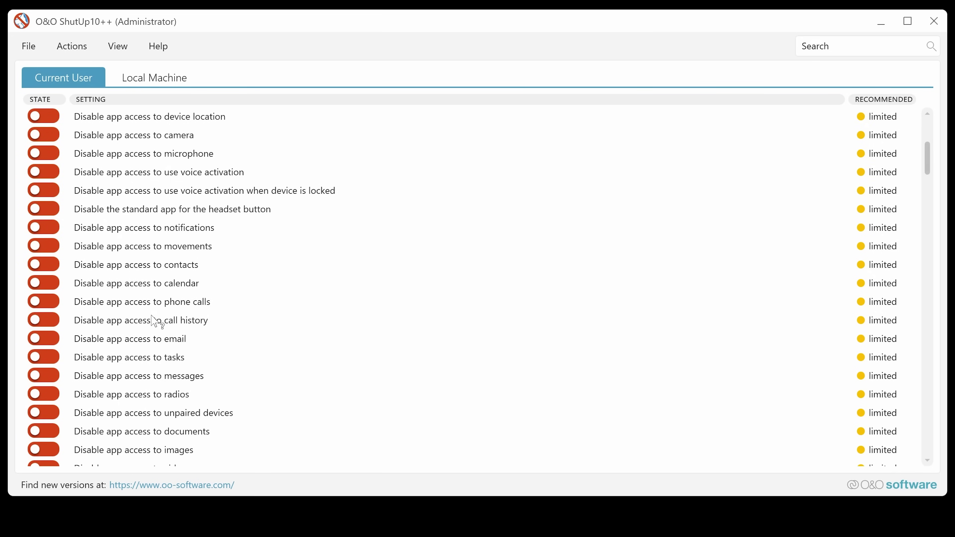
scroll(152, 319, "down", 8)
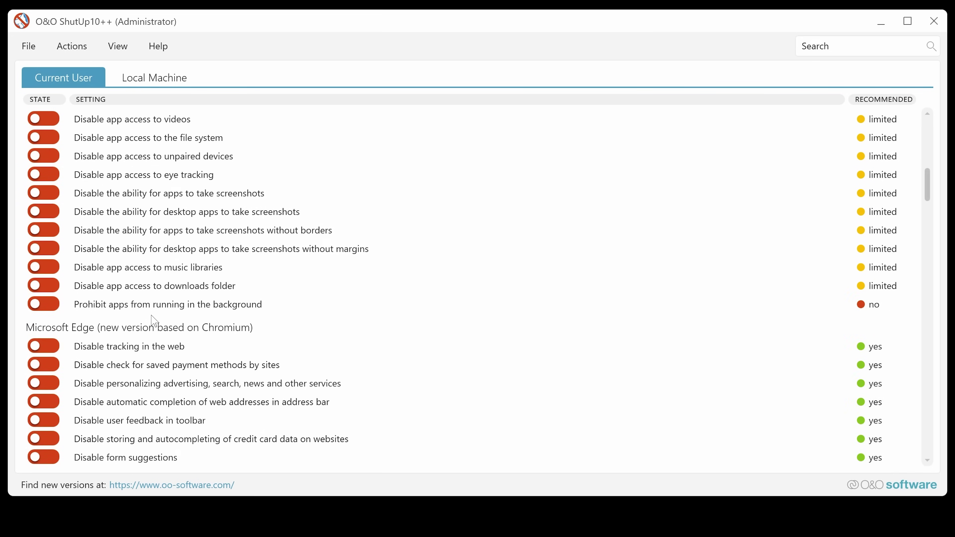
scroll(152, 320, "down", 3)
scroll(153, 320, "down", 9)
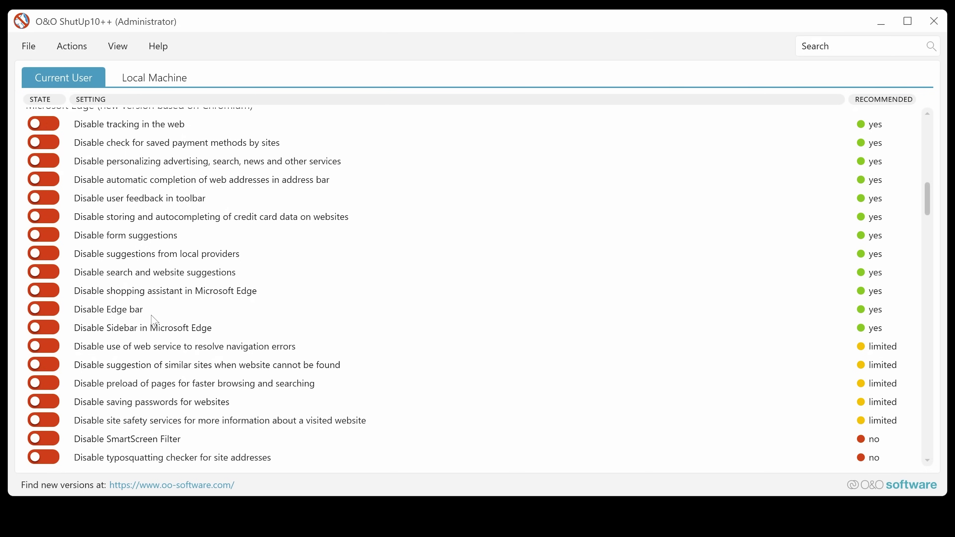
scroll(152, 321, "down", 8)
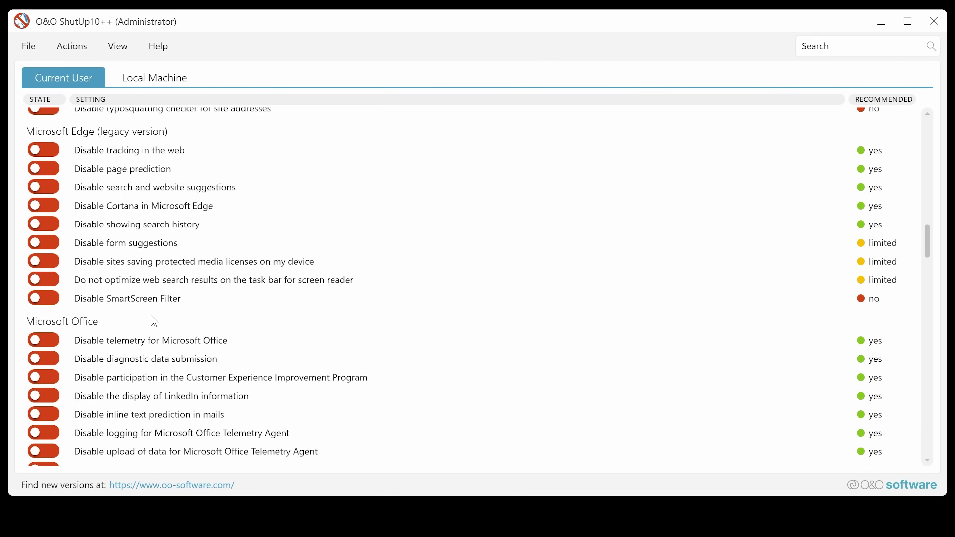
scroll(152, 321, "down", 3)
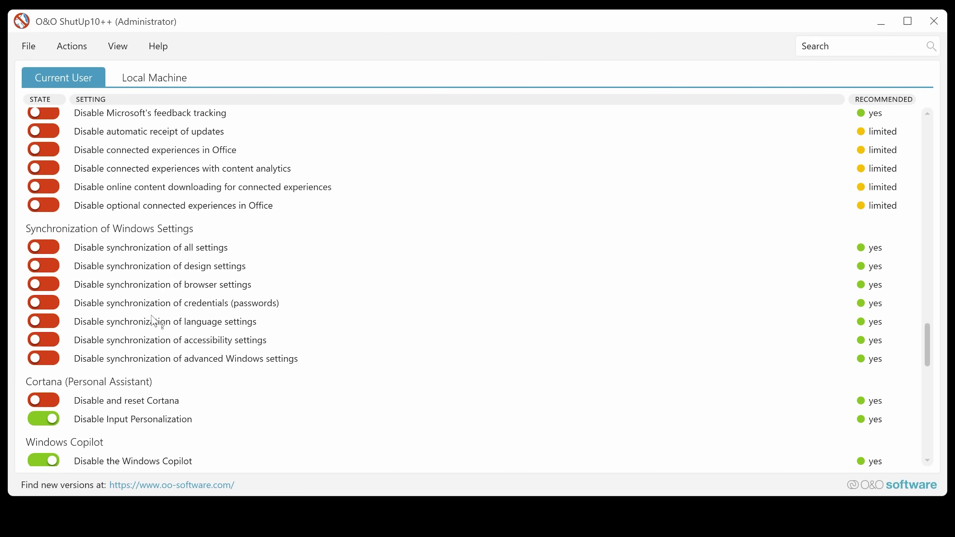
scroll(152, 320, "down", 1)
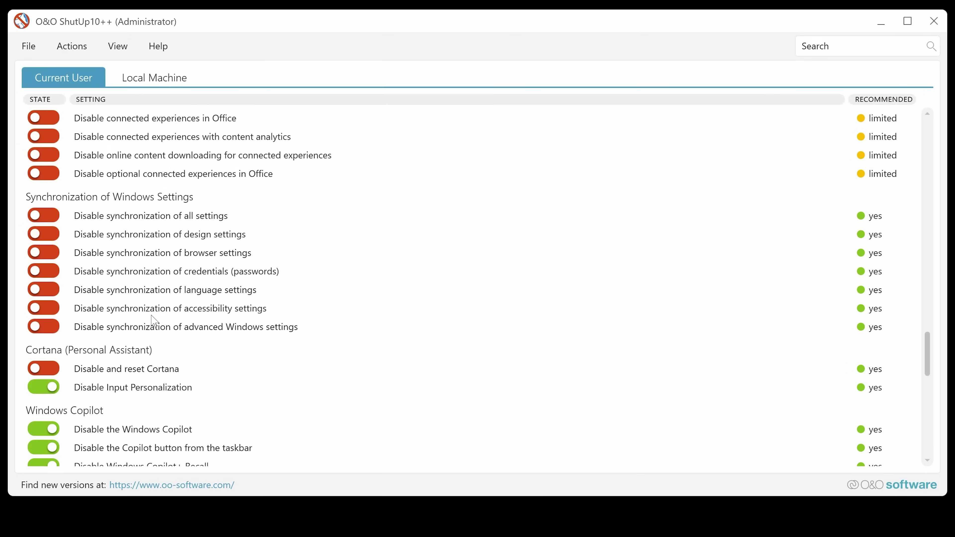
Disable syncing of all settings, design, browser, credentials, language, accessibility and advanced Windows settings.
left_click(45, 218)
left_click(47, 236)
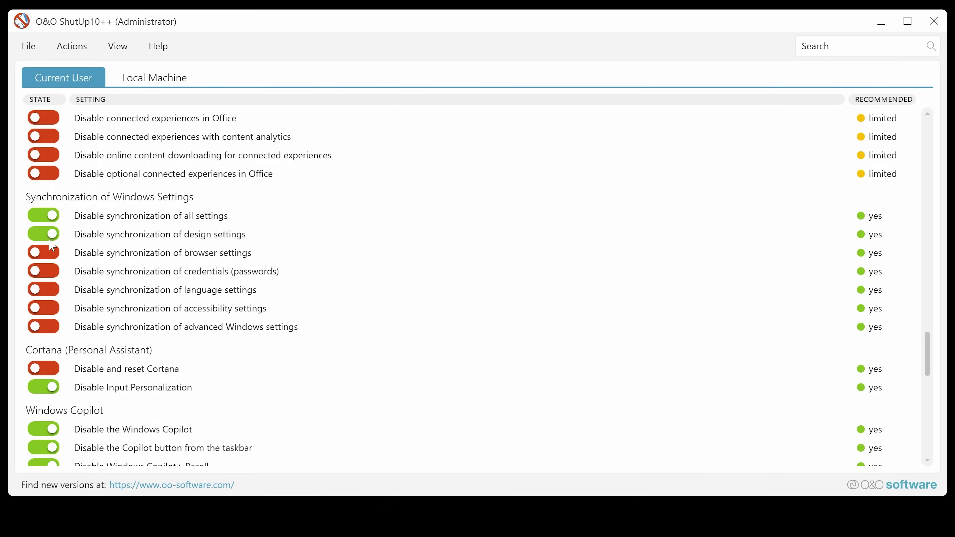
left_click(49, 253)
left_click(50, 271)
left_click(50, 293)
left_click(49, 307)
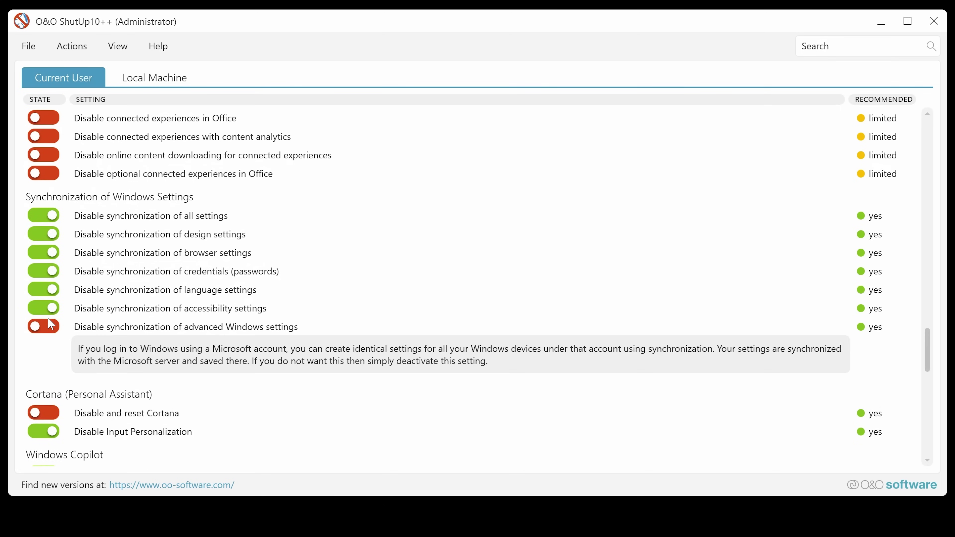
left_click(42, 327)
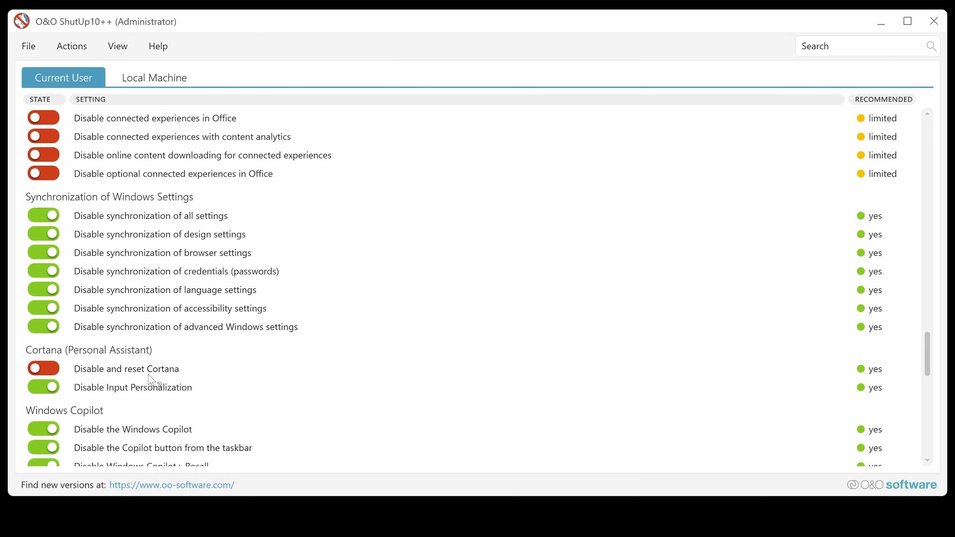
Turn on 'Disable and reset Cortana' and move down the settings list.
left_click(51, 371)
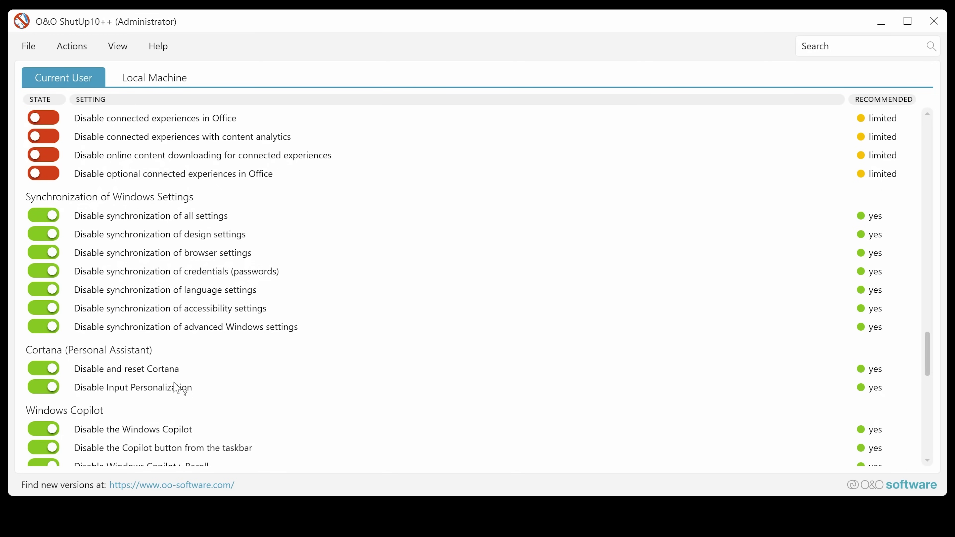
scroll(181, 390, "down", 3)
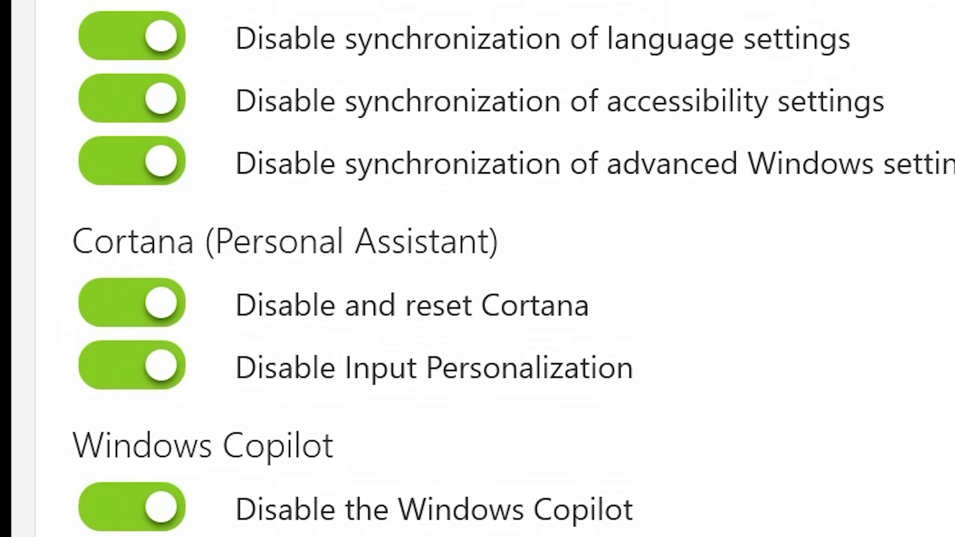
scroll(207, 244, "down", 5)
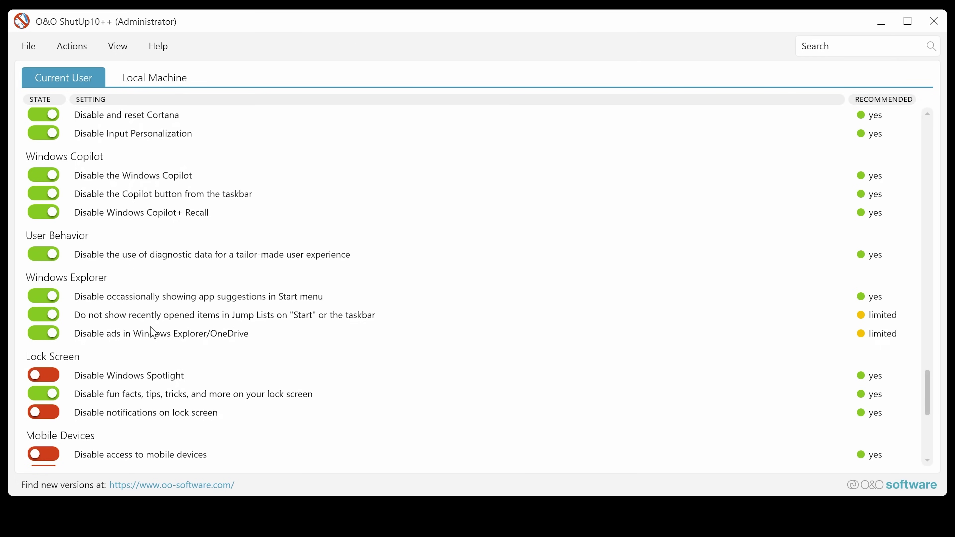
scroll(151, 332, "down", 2)
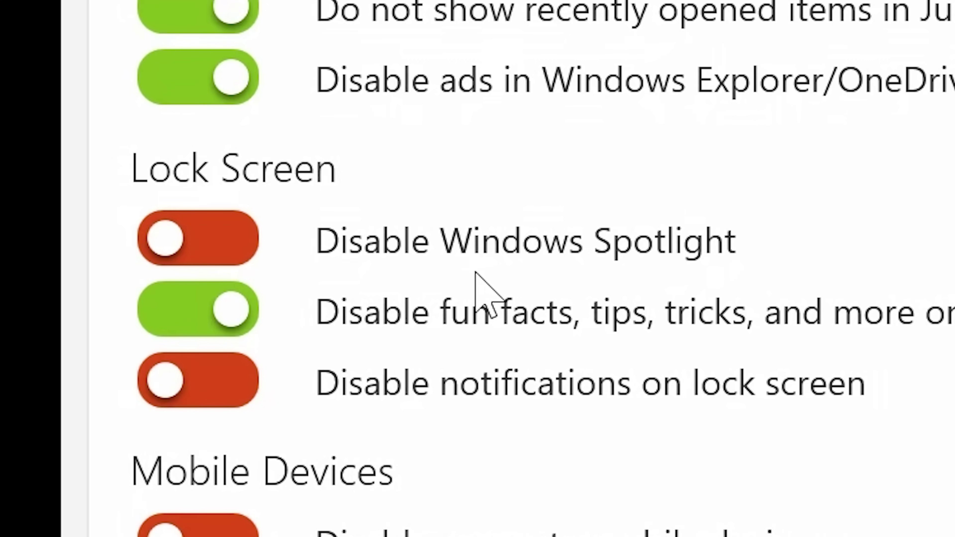
Disable Windows Spotlight and lock-screen notifications, and block mobile-device access and the Phone Link app.
left_click(230, 250)
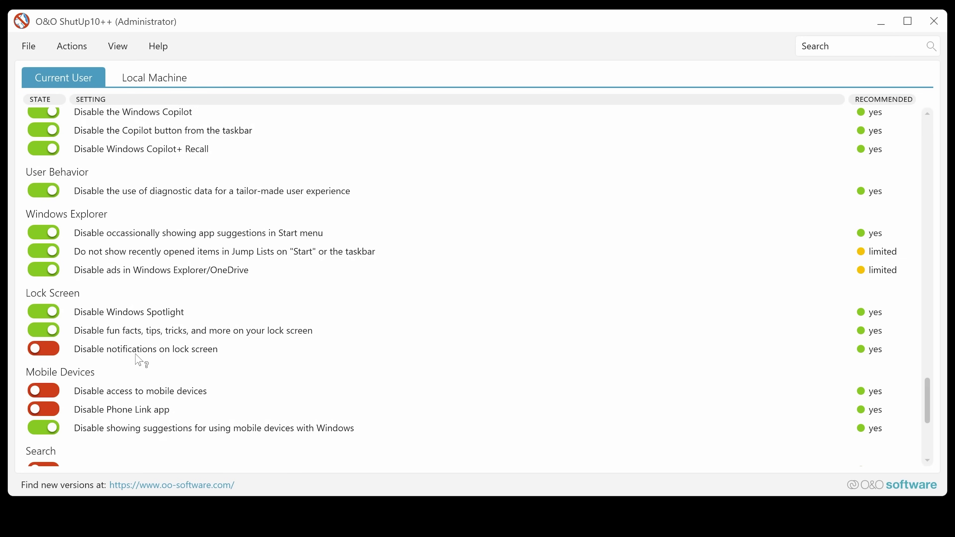
left_click(48, 349)
scroll(330, 353, "down", 2)
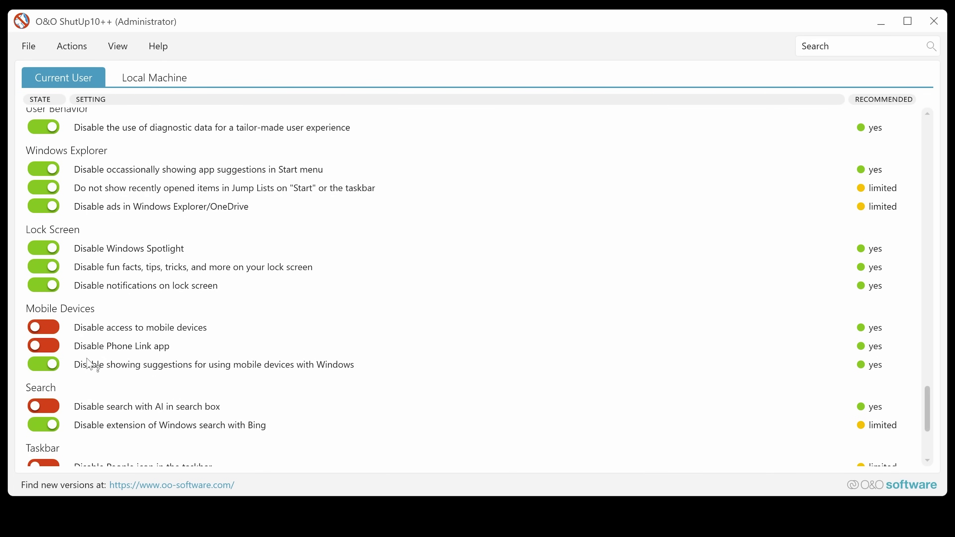
left_click(53, 330)
left_click(56, 347)
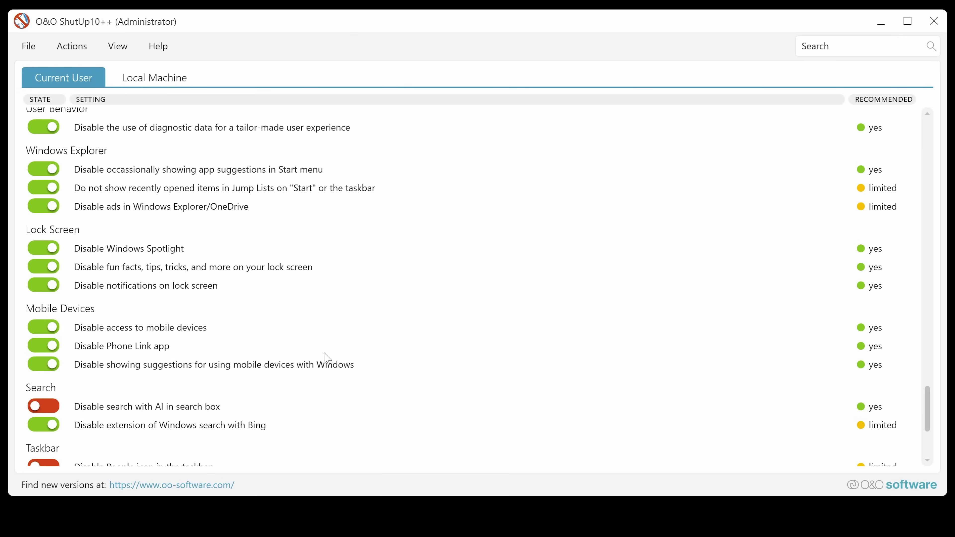
Disable AI search, the People icon, taskbar 'Meet now', feedback reminders and Media Player diagnostics.
scroll(326, 359, "down", 2)
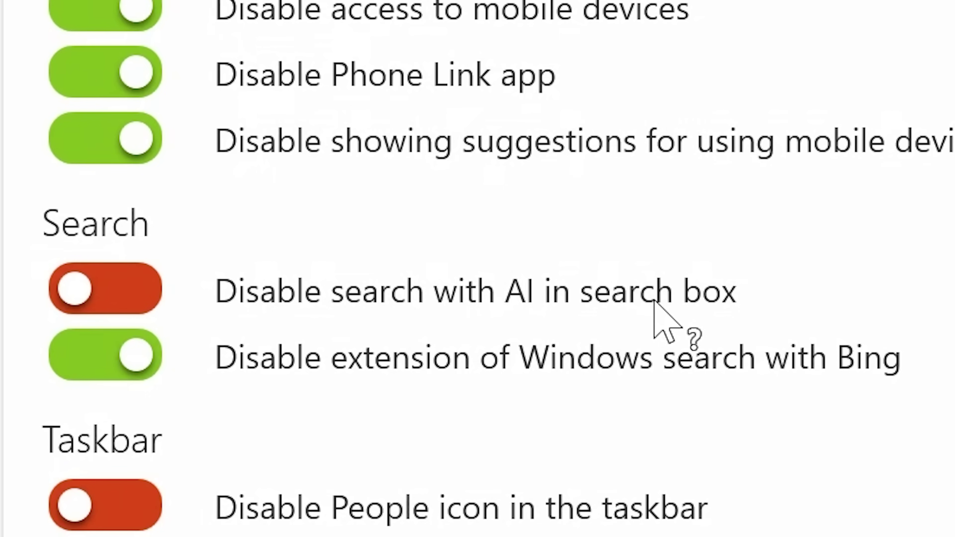
left_click(115, 298)
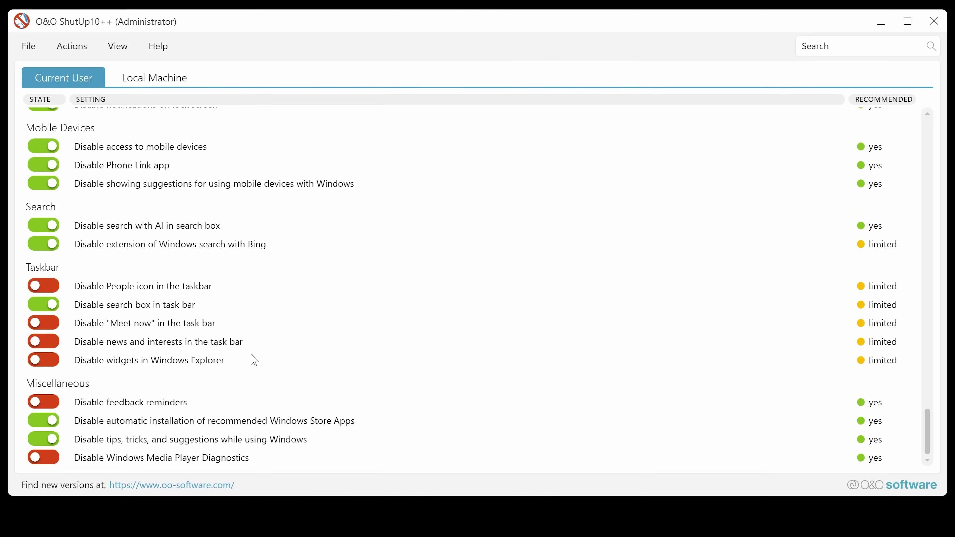
left_click(57, 290)
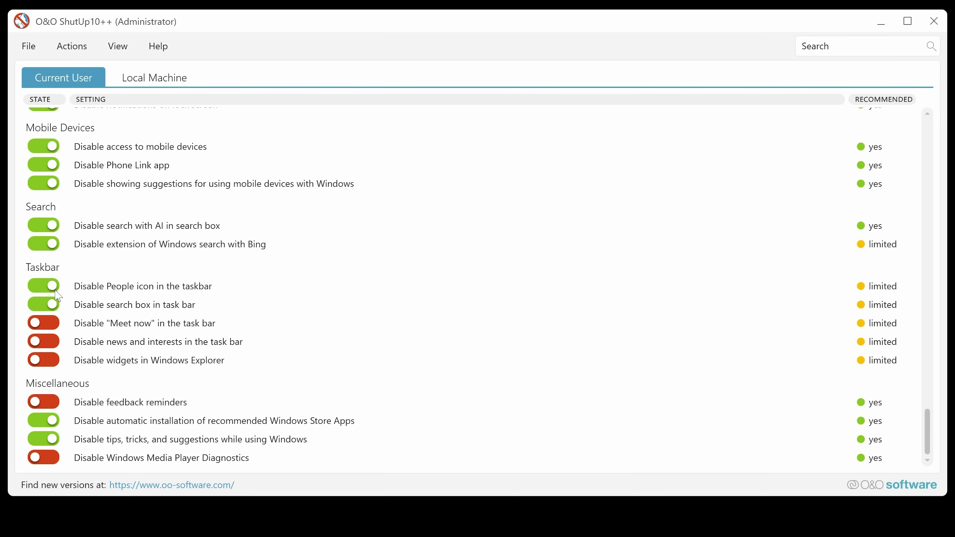
left_click(53, 328)
left_click(44, 406)
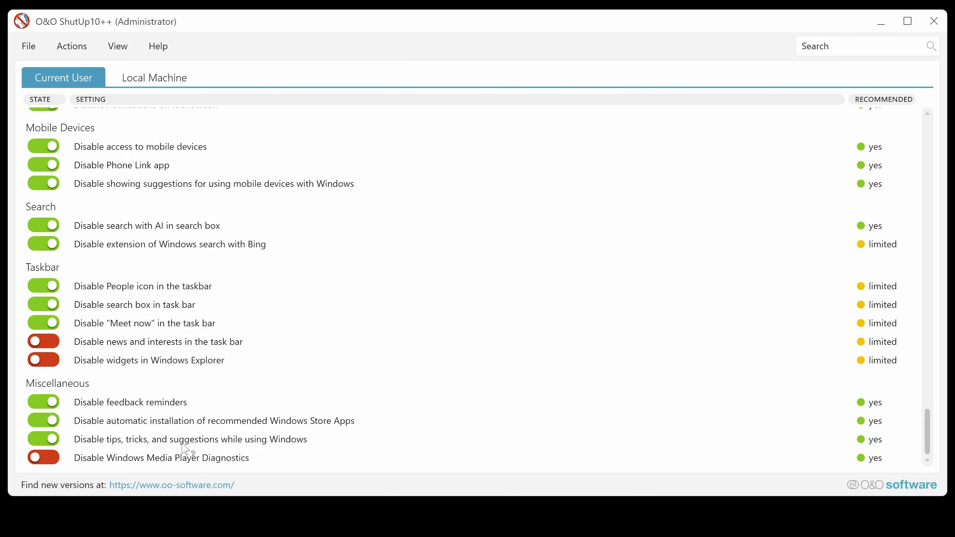
left_click(48, 463)
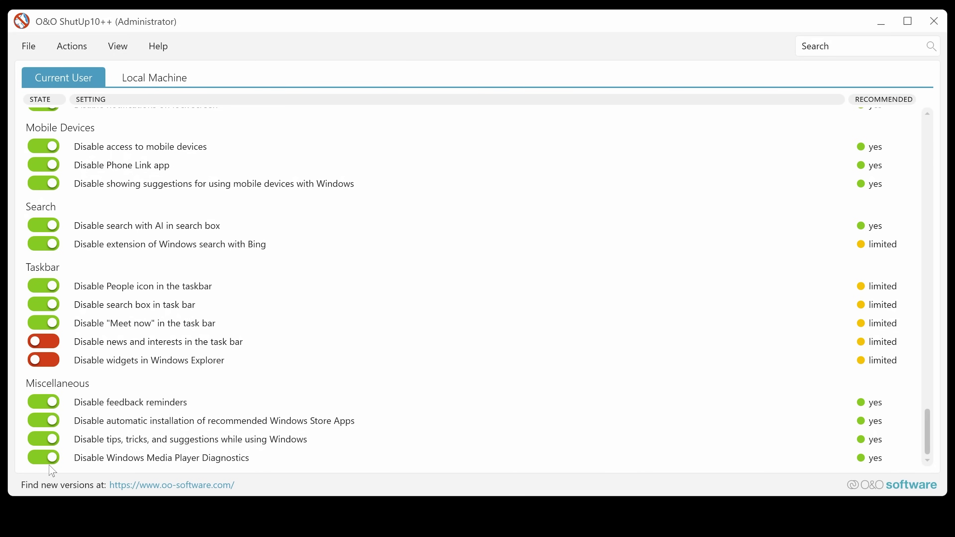
Apply 'Recommended and somewhat recommended settings' from Actions and dismiss the 79-settings success message.
scroll(140, 381, "up", 10)
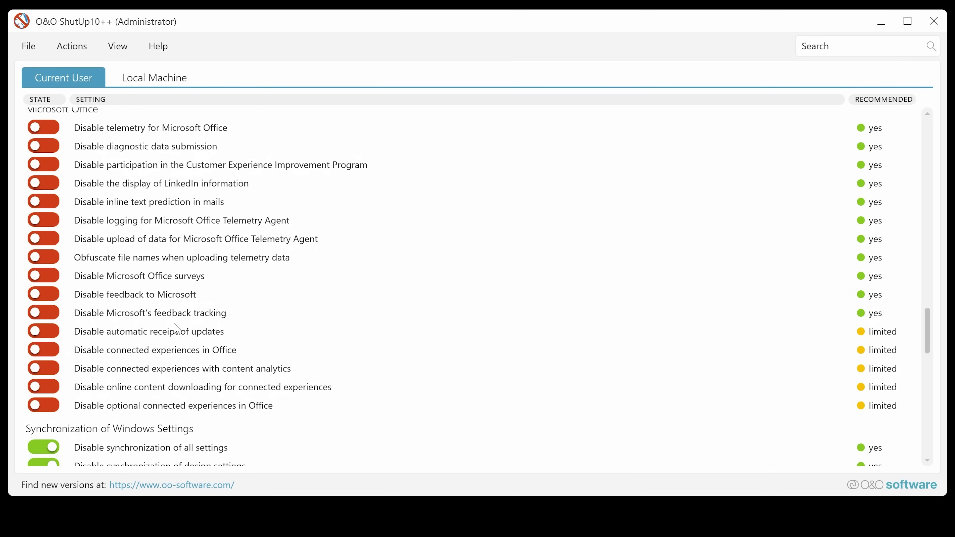
scroll(128, 318, "up", 1)
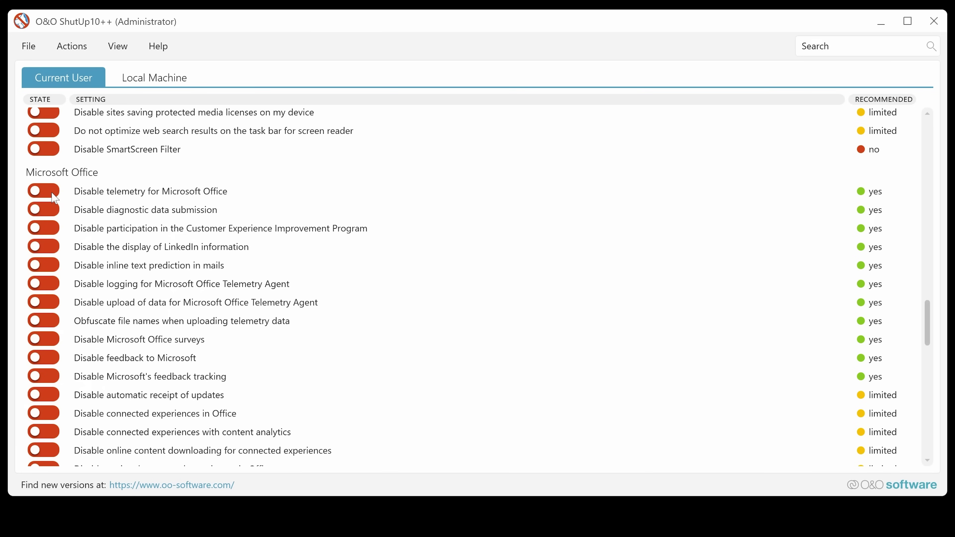
scroll(97, 324, "up", 2)
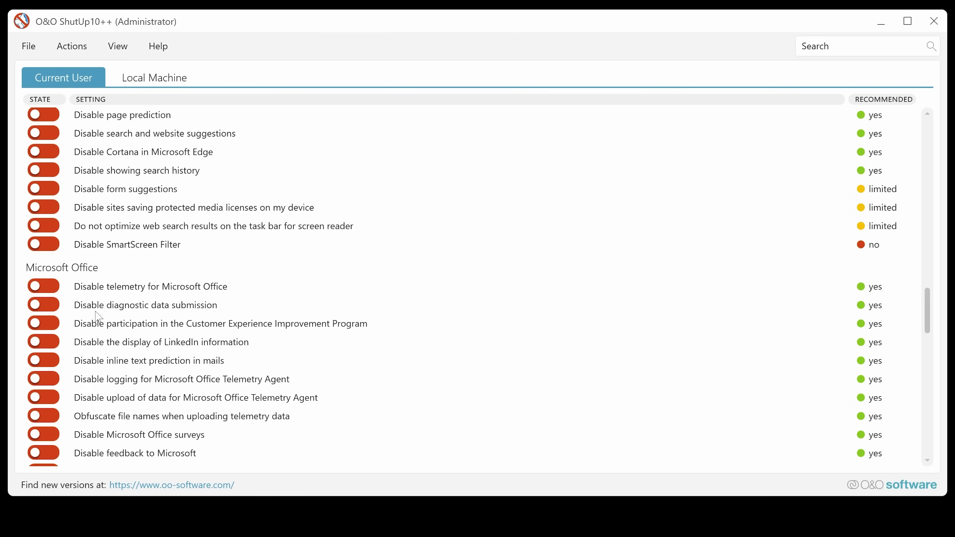
left_click(26, 48)
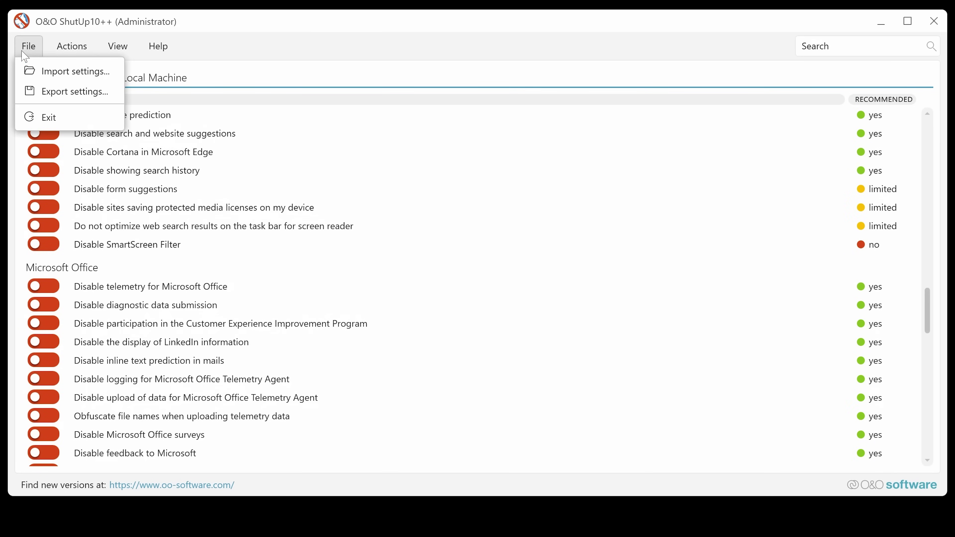
mouse_move(77, 50)
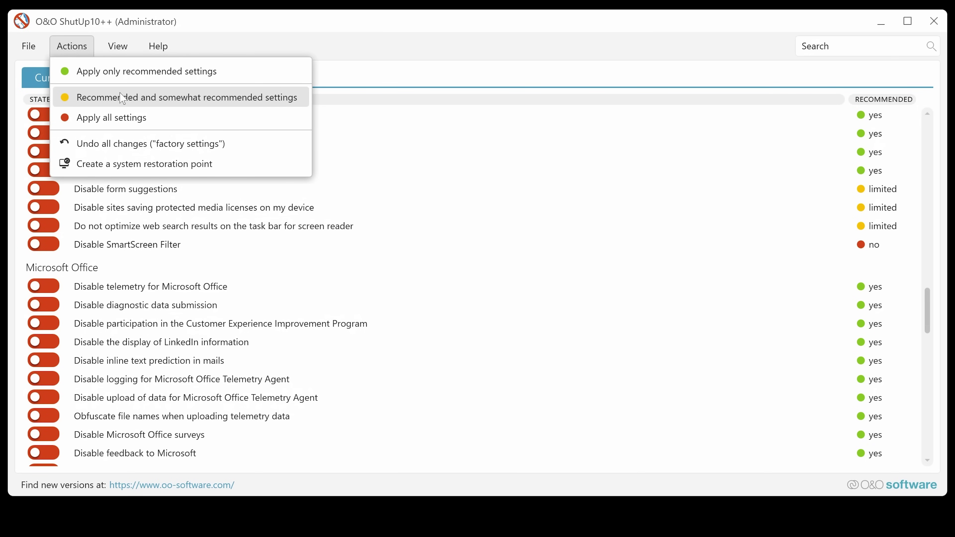
left_click(114, 78)
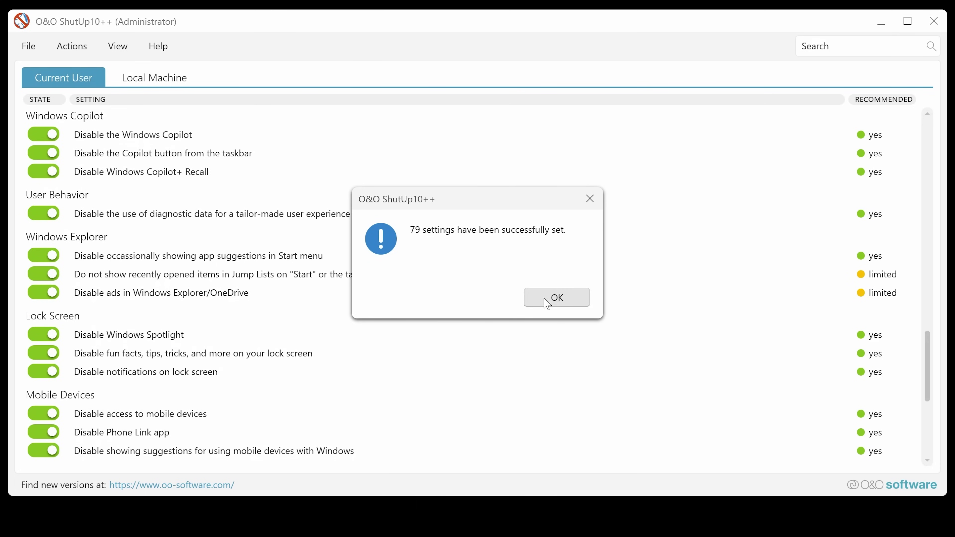
left_click(535, 297)
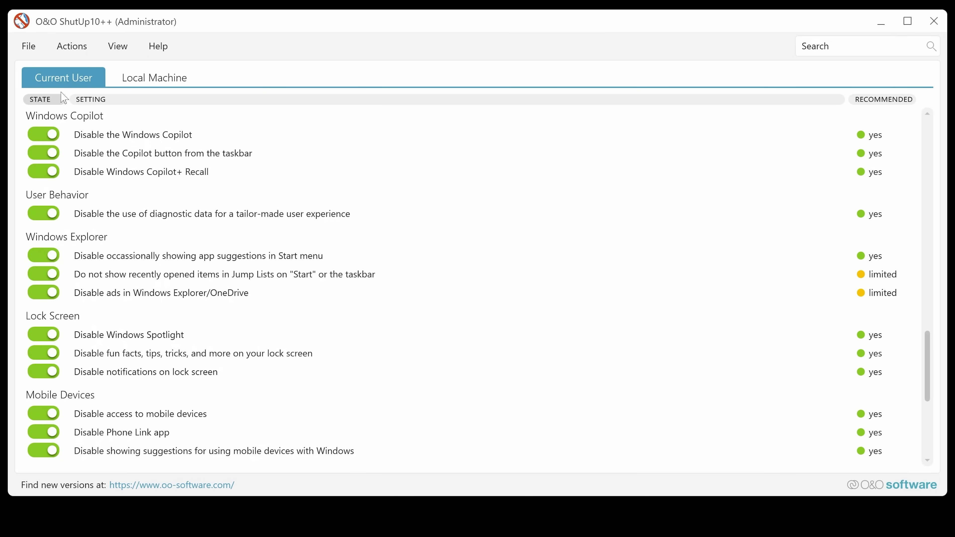
Start 'Undo all changes' from Actions, then decline the factory reset.
left_click(67, 53)
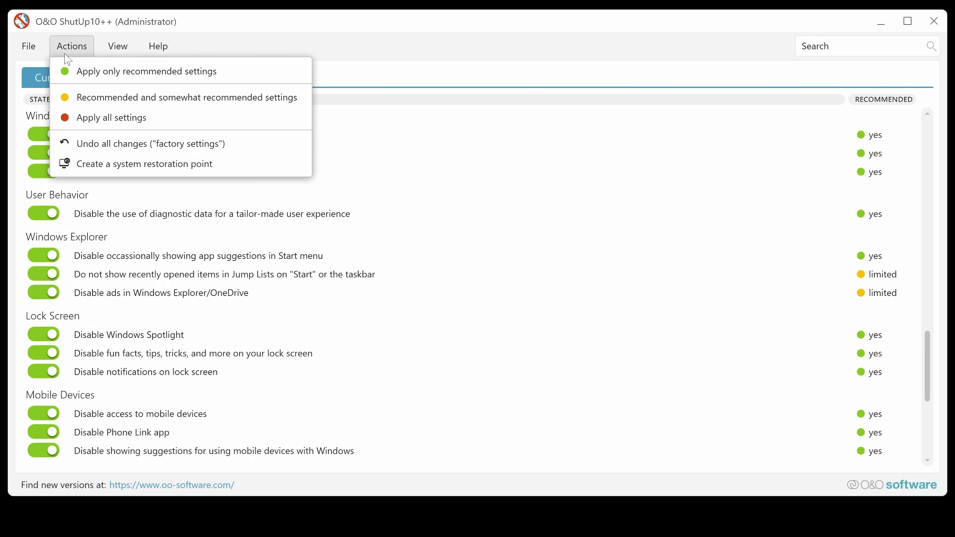
left_click(106, 145)
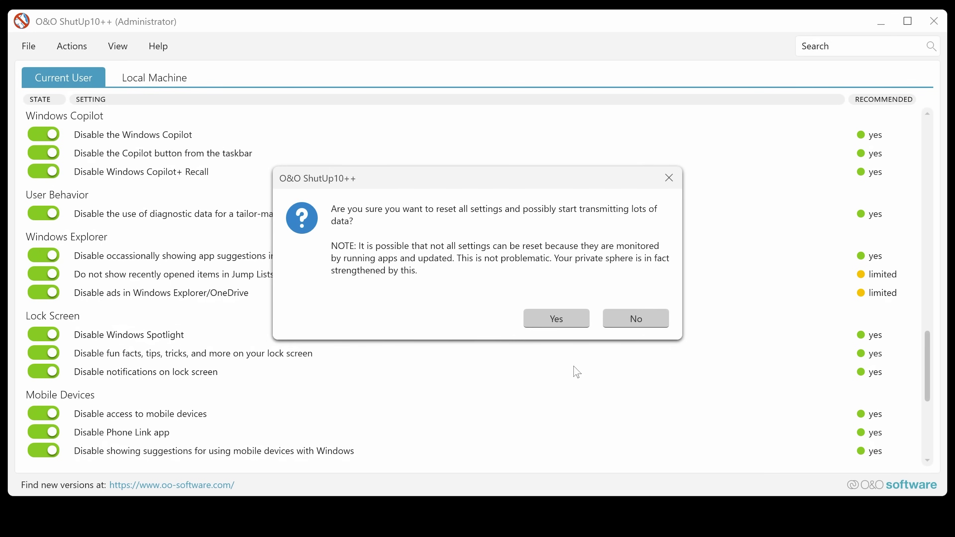
left_click(622, 318)
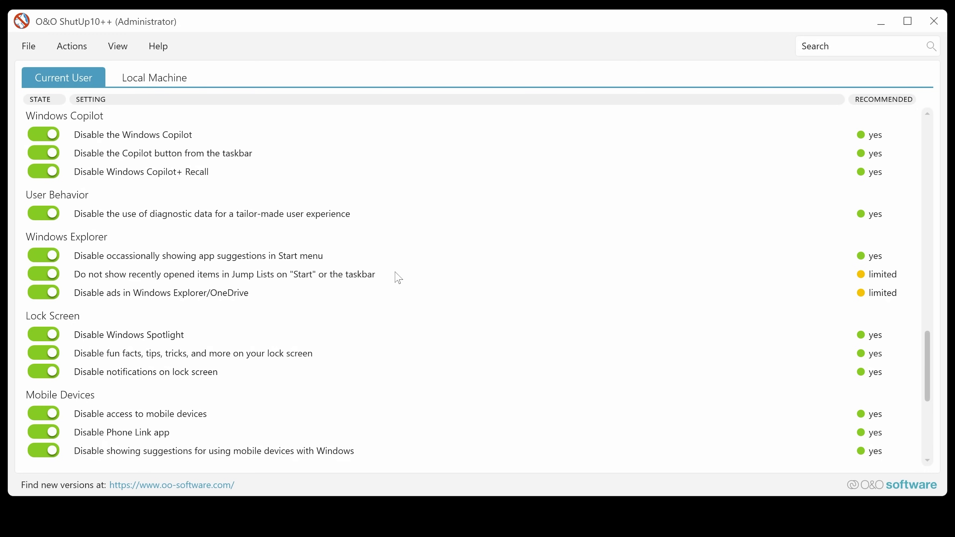
Reapply 'Recommended and somewhat recommended settings' and dismiss the 94-settings success message.
left_click(72, 46)
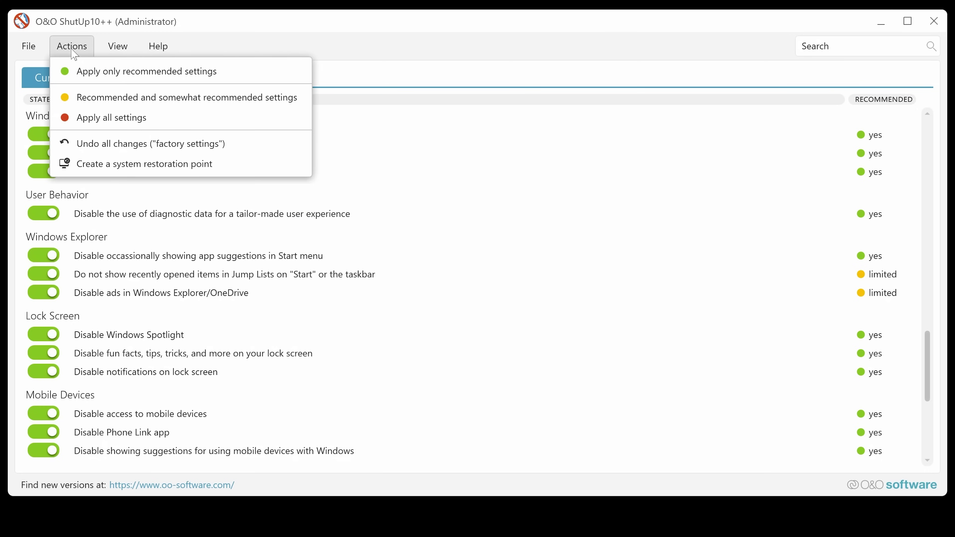
left_click(90, 104)
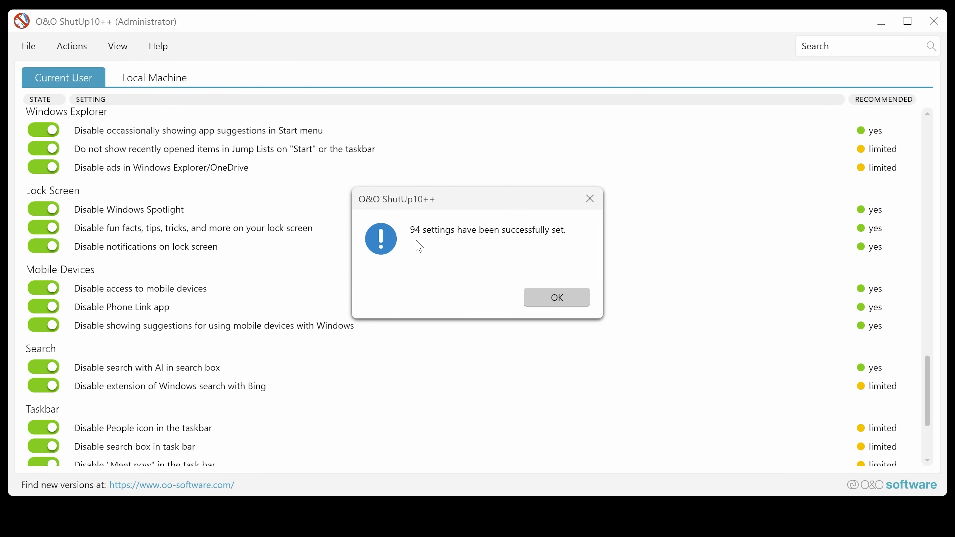
left_click(540, 305)
scroll(239, 297, "down", 4)
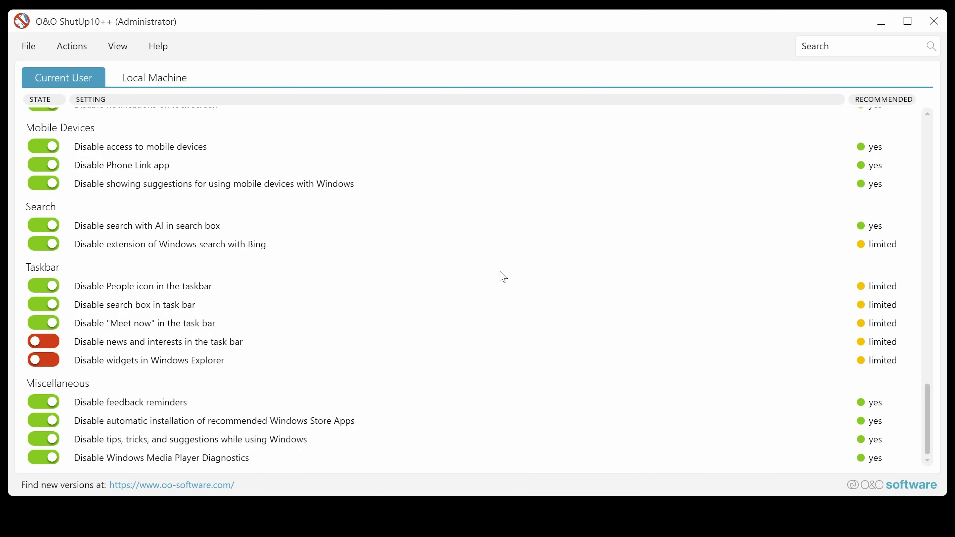
scroll(346, 309, "up", 15)
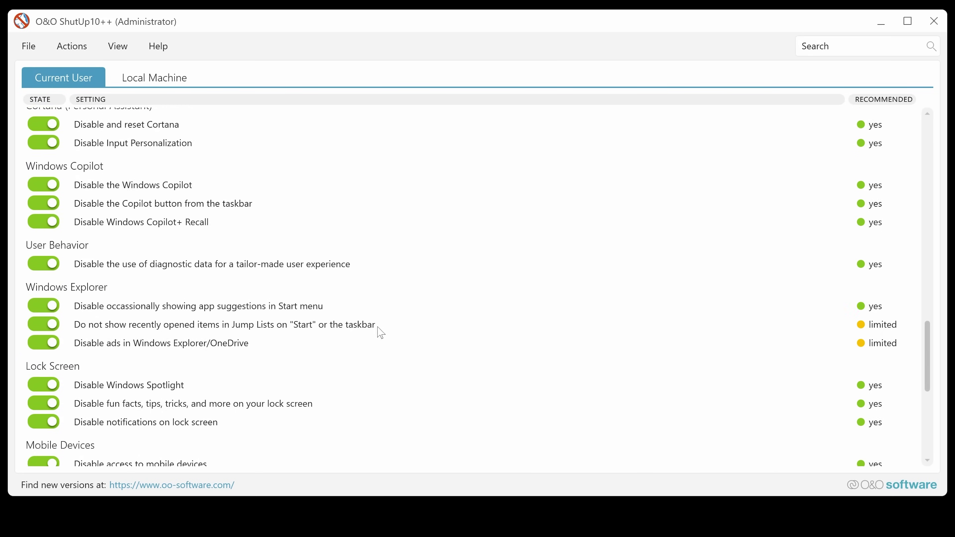
scroll(369, 338, "up", 15)
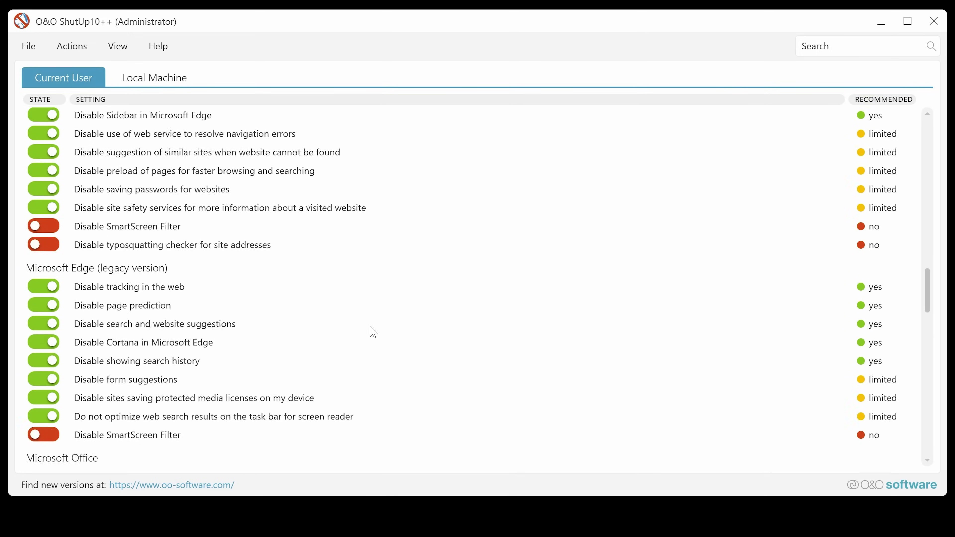
scroll(391, 327, "up", 15)
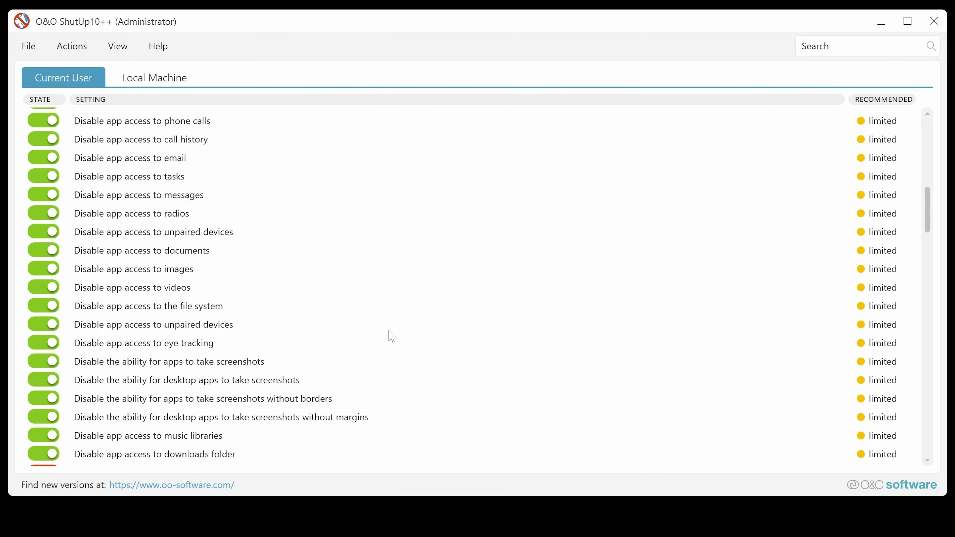
scroll(389, 339, "up", 3)
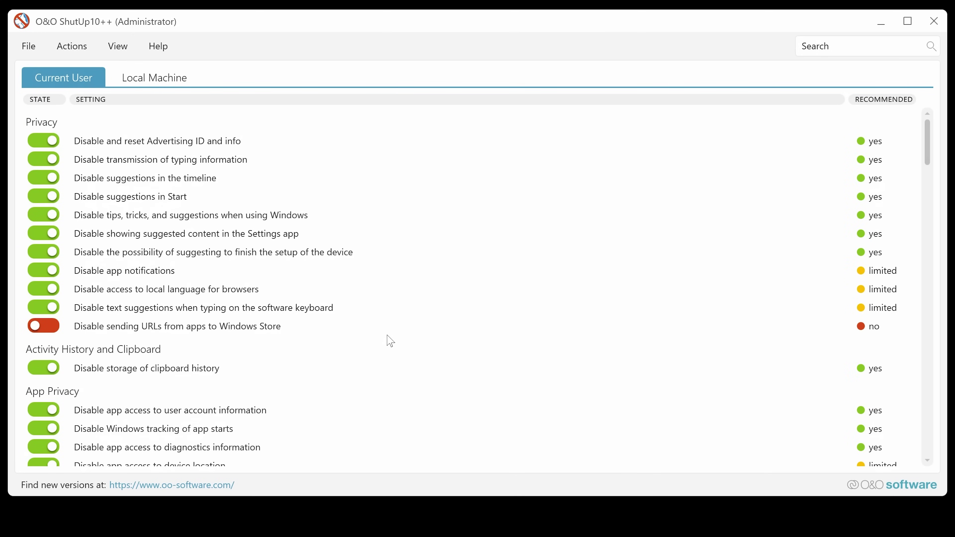